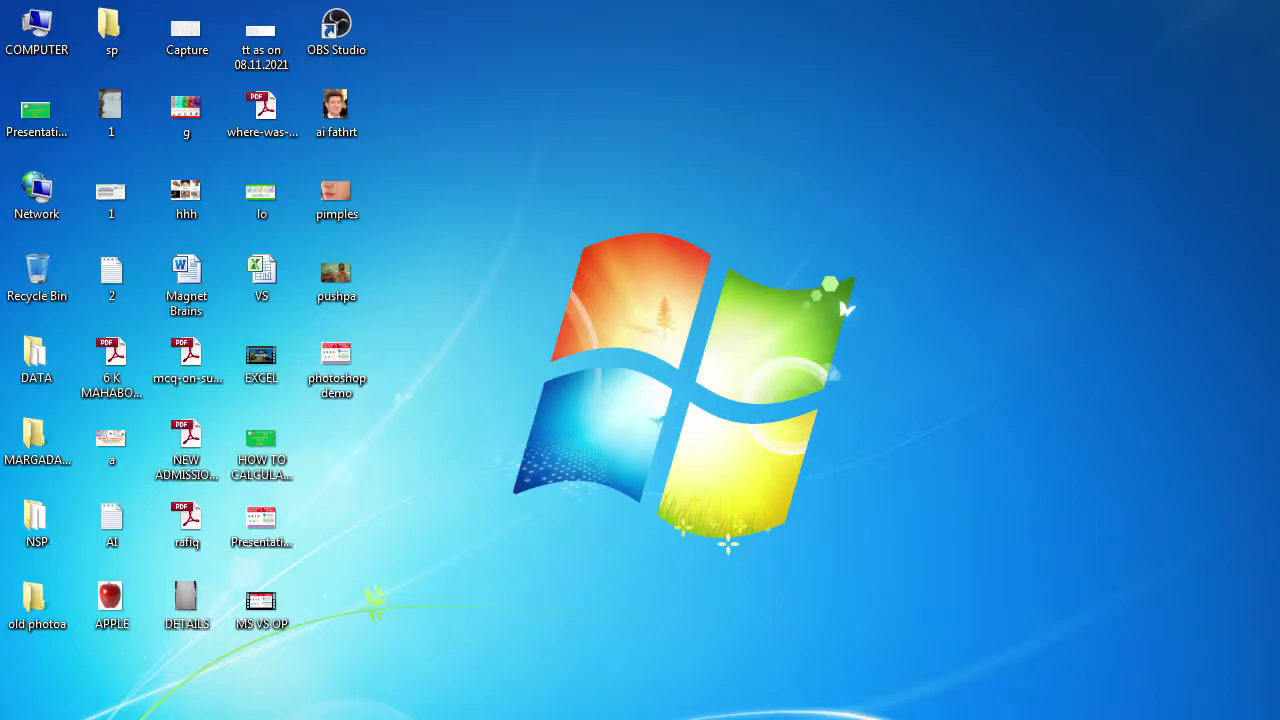
Step: Search the computer's programs for PHOTOSHOP and launch Adobe Photoshop 7.0
{"action": "left_click", "coordinate": [405, 718]}
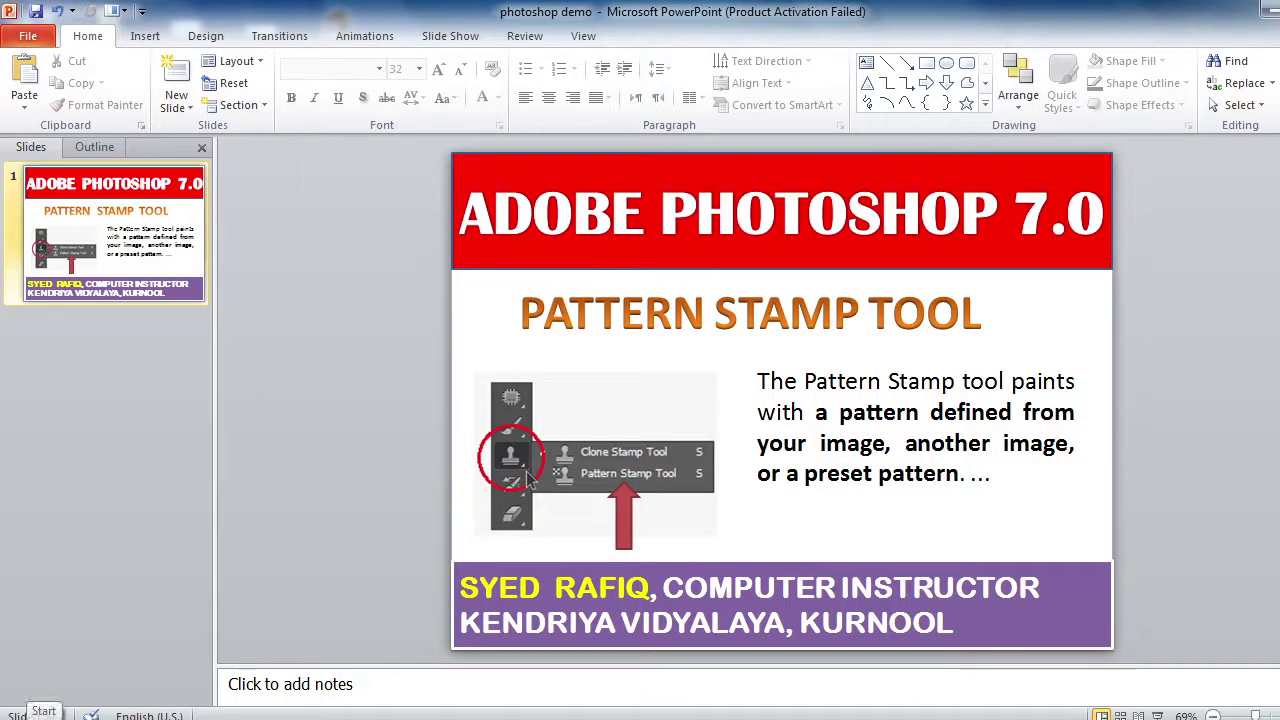
{"action": "left_click", "coordinate": [25, 716]}
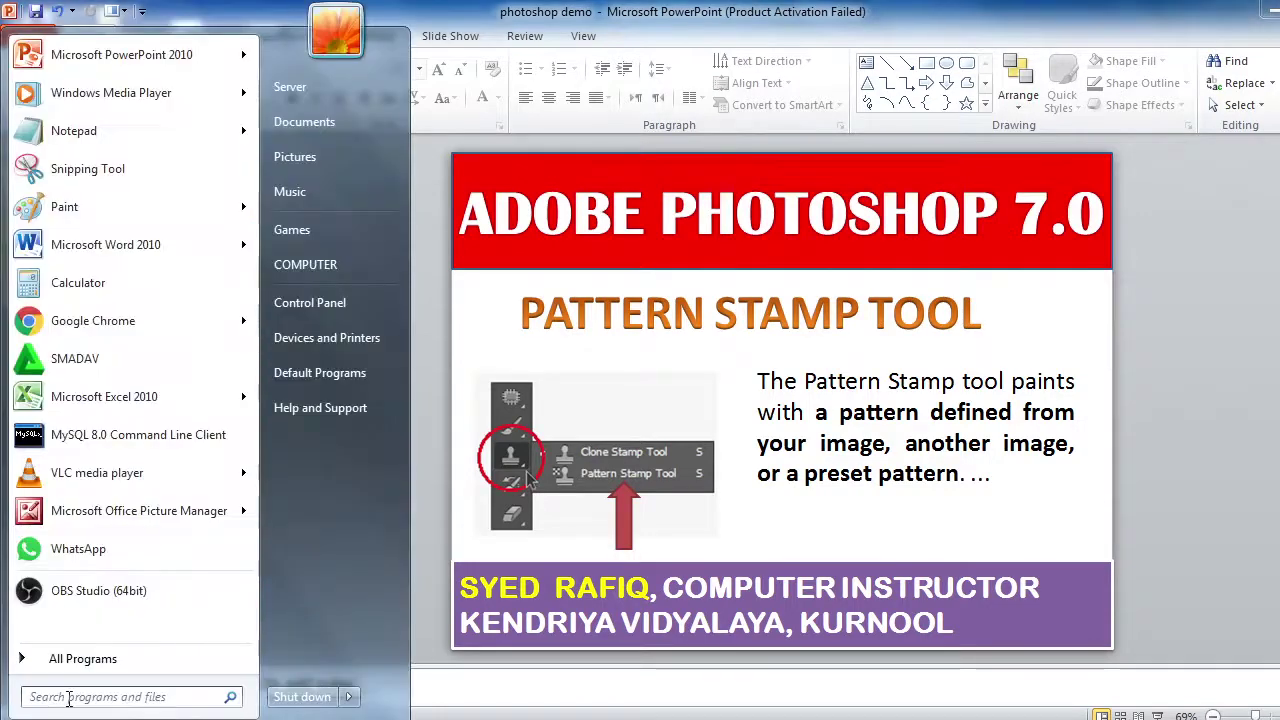
{"action": "type", "text": "PHOTO"}
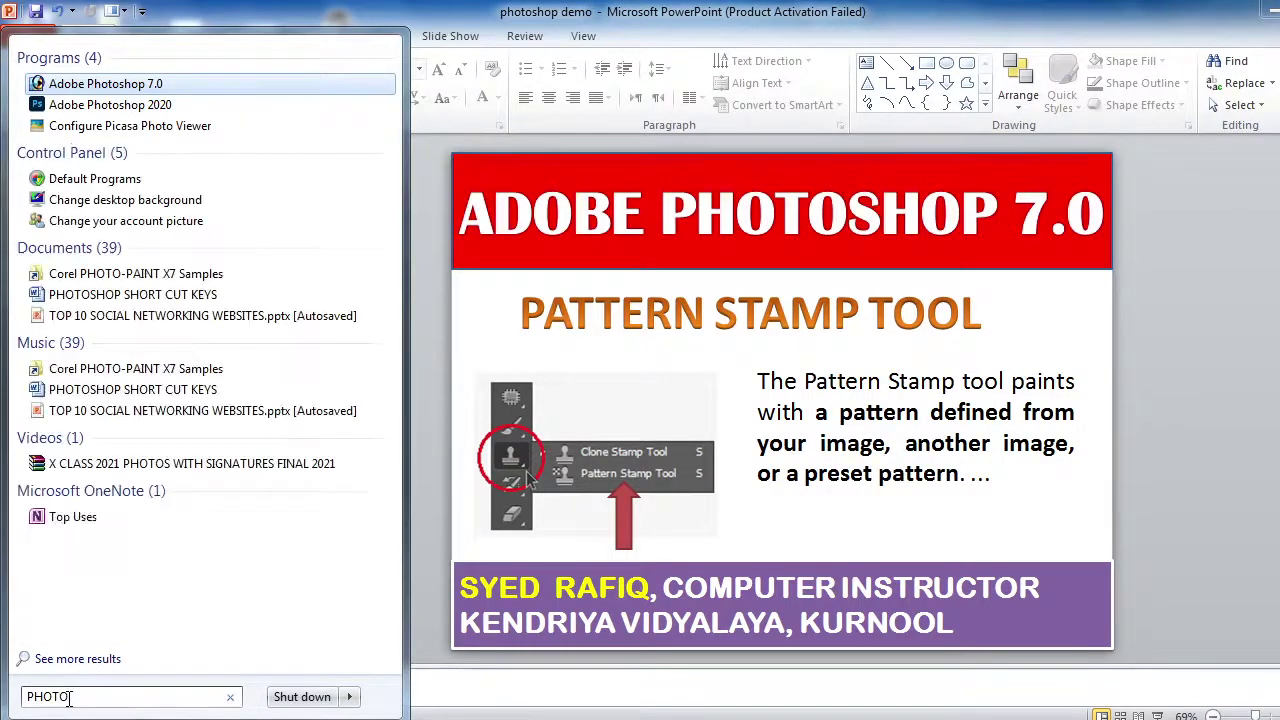
{"action": "type", "text": "SHOP"}
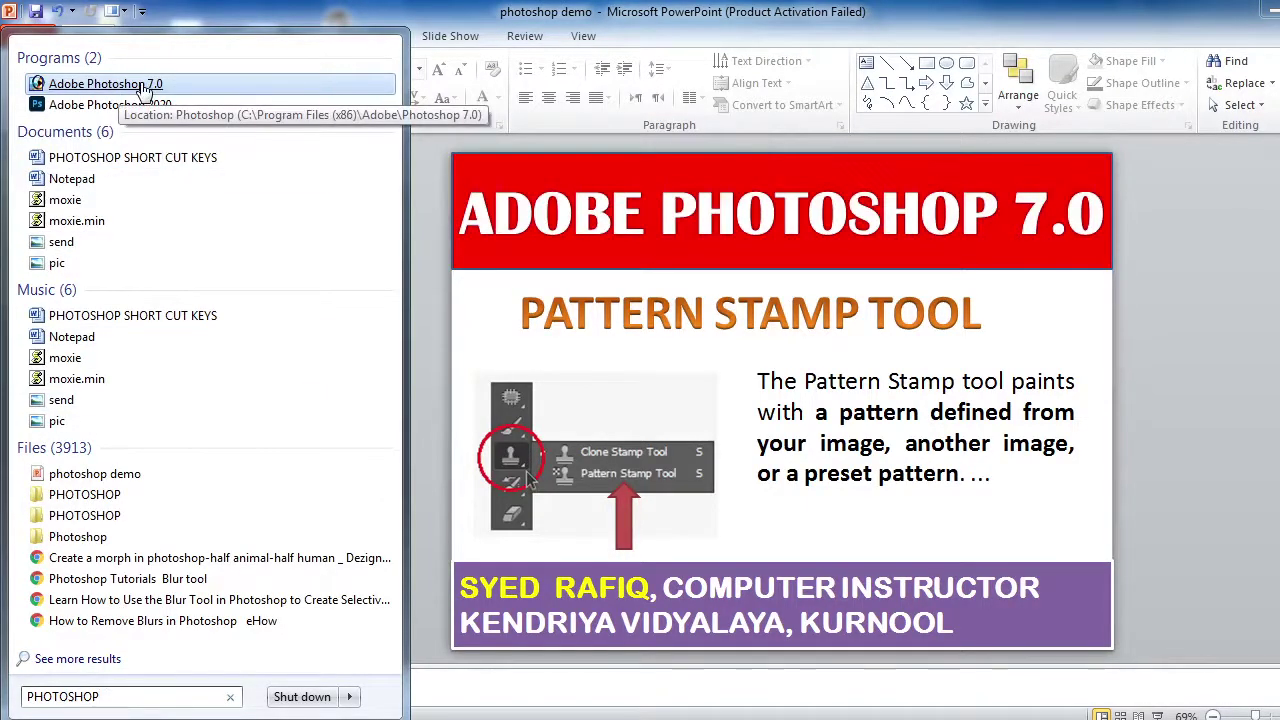
{"action": "left_click", "coordinate": [143, 88]}
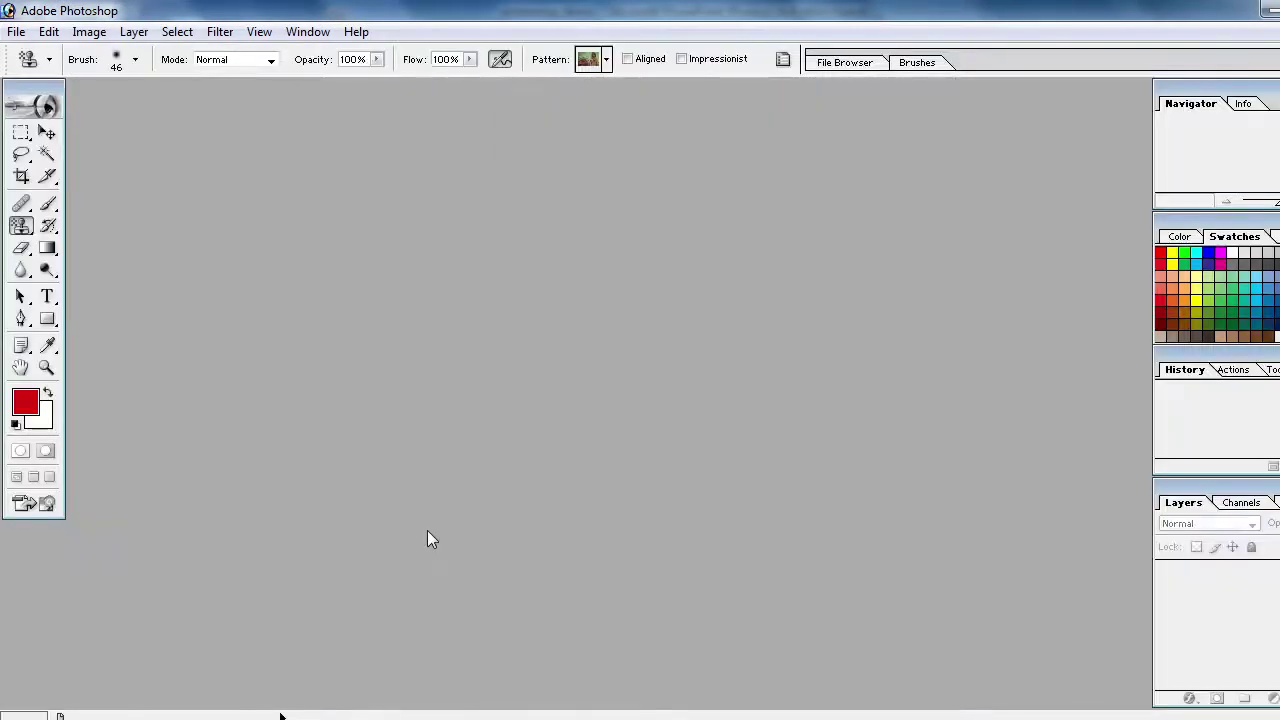
Step: Create a new document named DEMO, 1500 by 900 pixels at 72 pixels/inch, in CMYK Color with white contents
{"action": "left_click", "coordinate": [16, 32]}
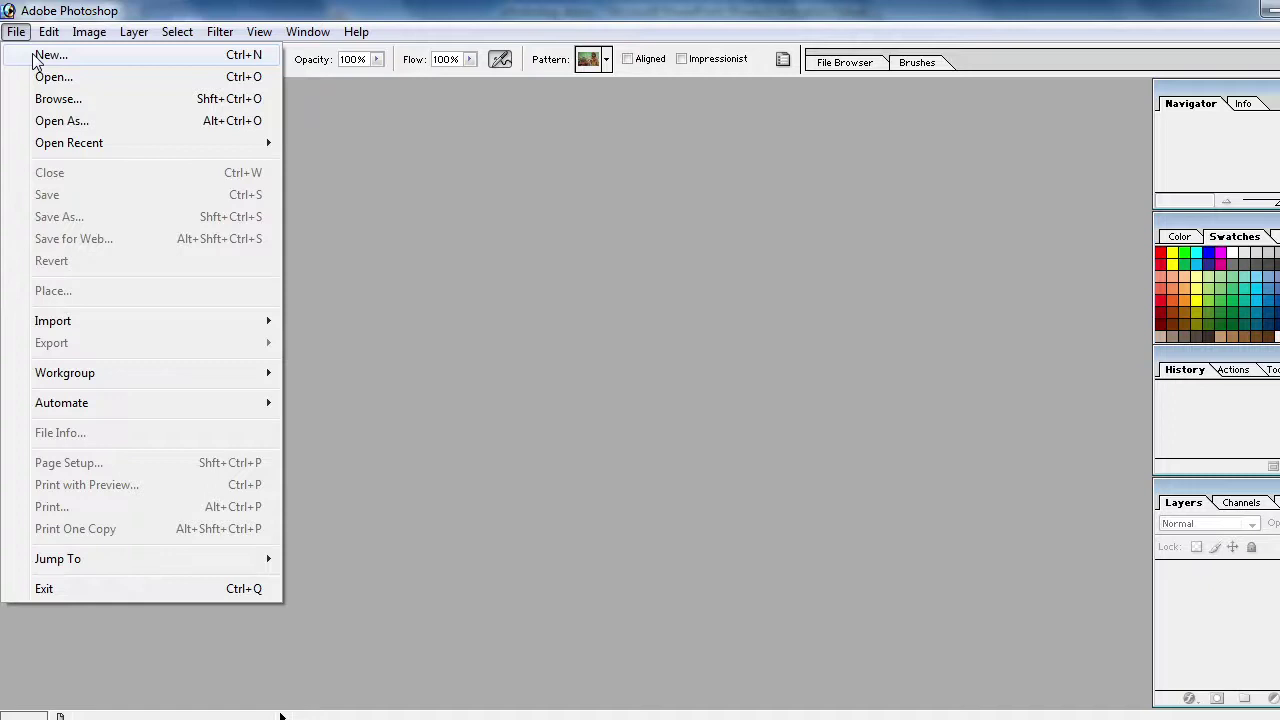
{"action": "left_click", "coordinate": [32, 53]}
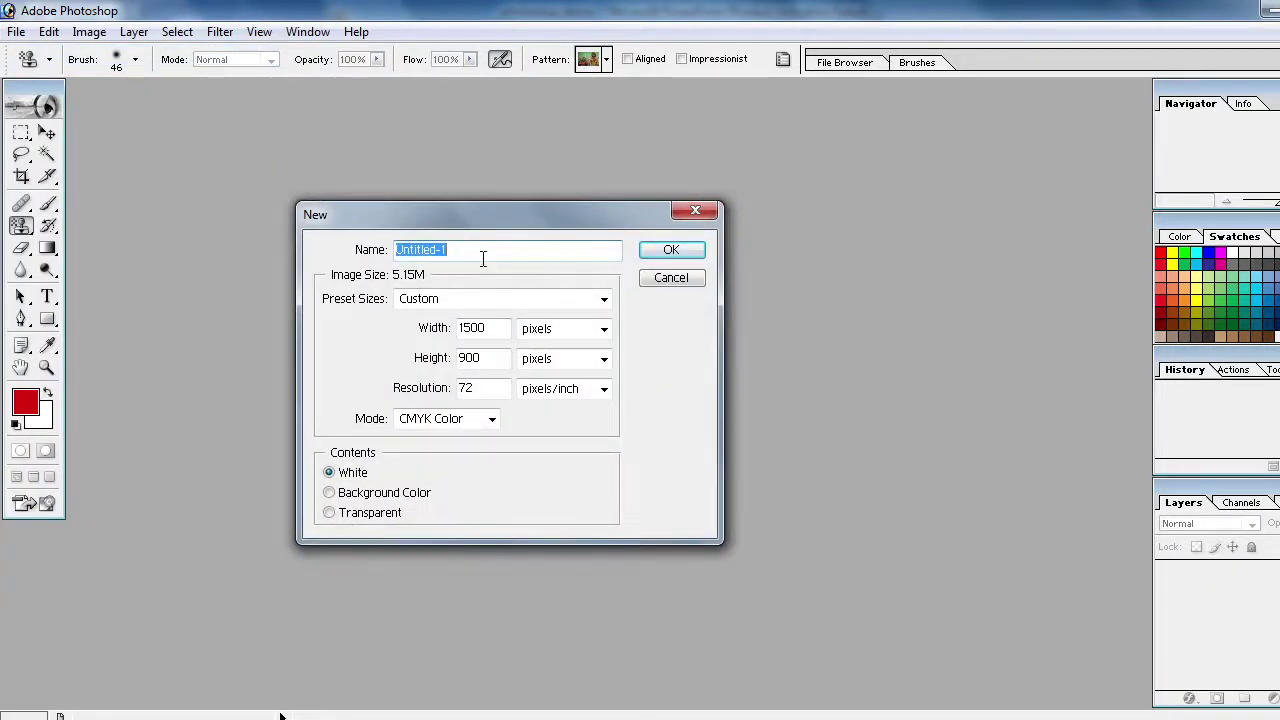
{"action": "type", "text": "DEMO"}
{"action": "left_click_drag", "start_coordinate": [498, 328], "coordinate": [431, 367]}
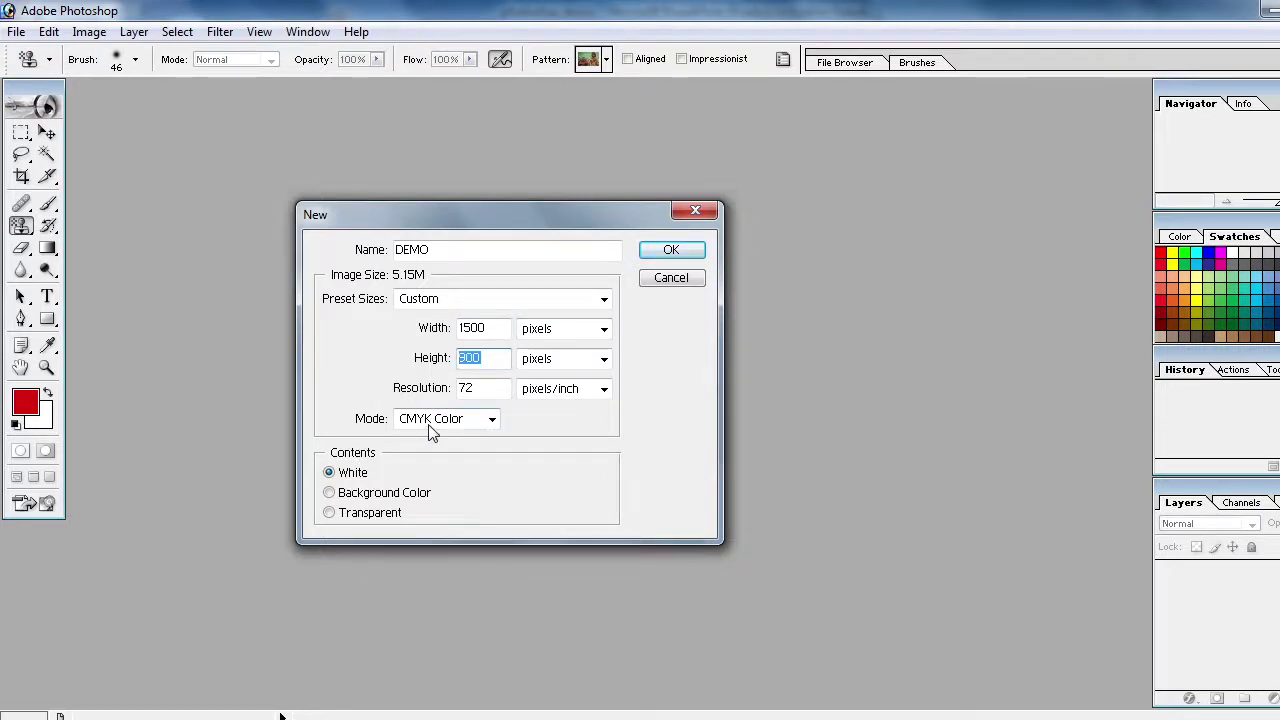
{"action": "left_click", "coordinate": [668, 251]}
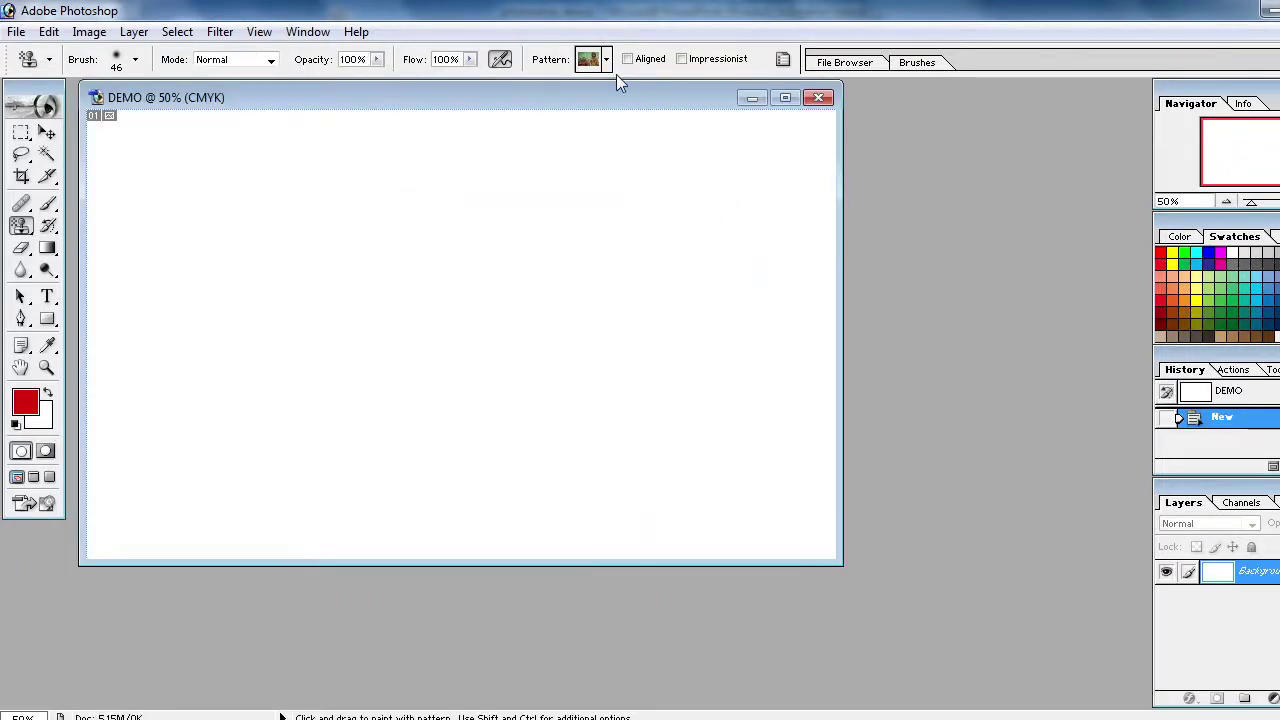
{"action": "right_click", "coordinate": [26, 135]}
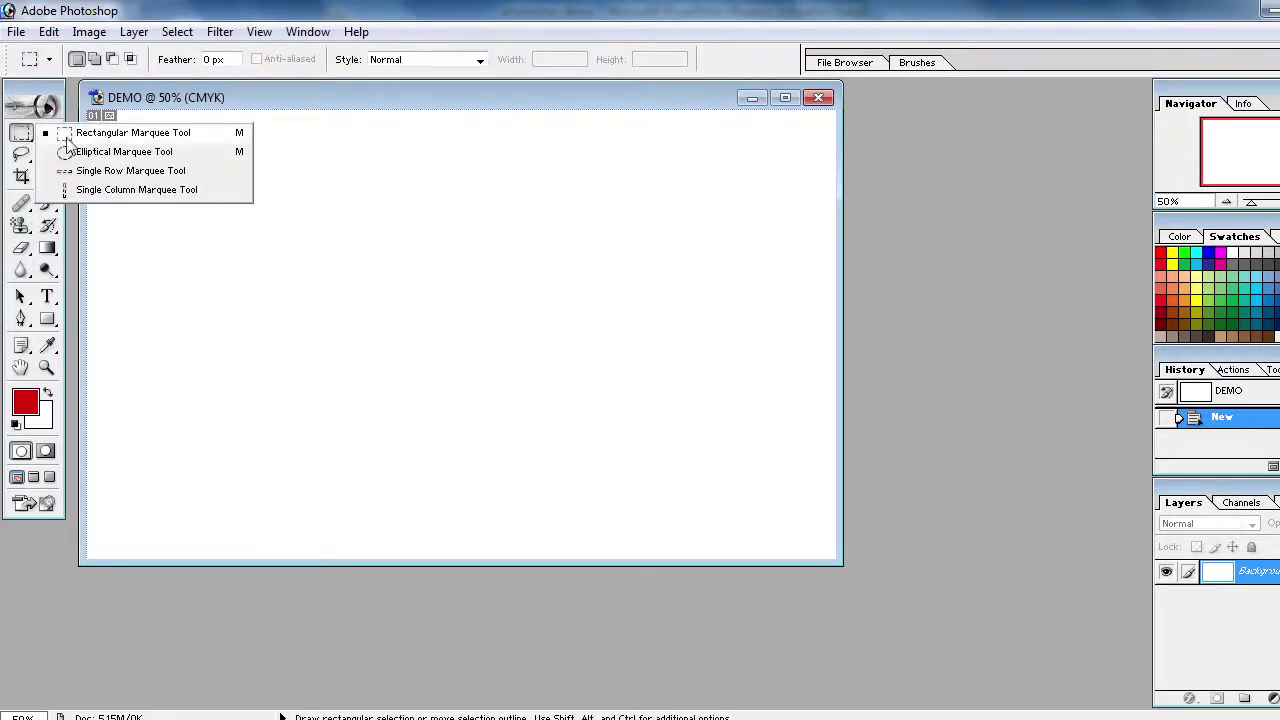
{"action": "mouse_move", "coordinate": [24, 165]}
{"action": "left_mouse_down"}
{"action": "mouse_move", "coordinate": [82, 156]}
{"action": "mouse_move", "coordinate": [64, 178]}
{"action": "mouse_move", "coordinate": [32, 180]}
{"action": "left_mouse_up"}
{"action": "left_click", "coordinate": [30, 179]}
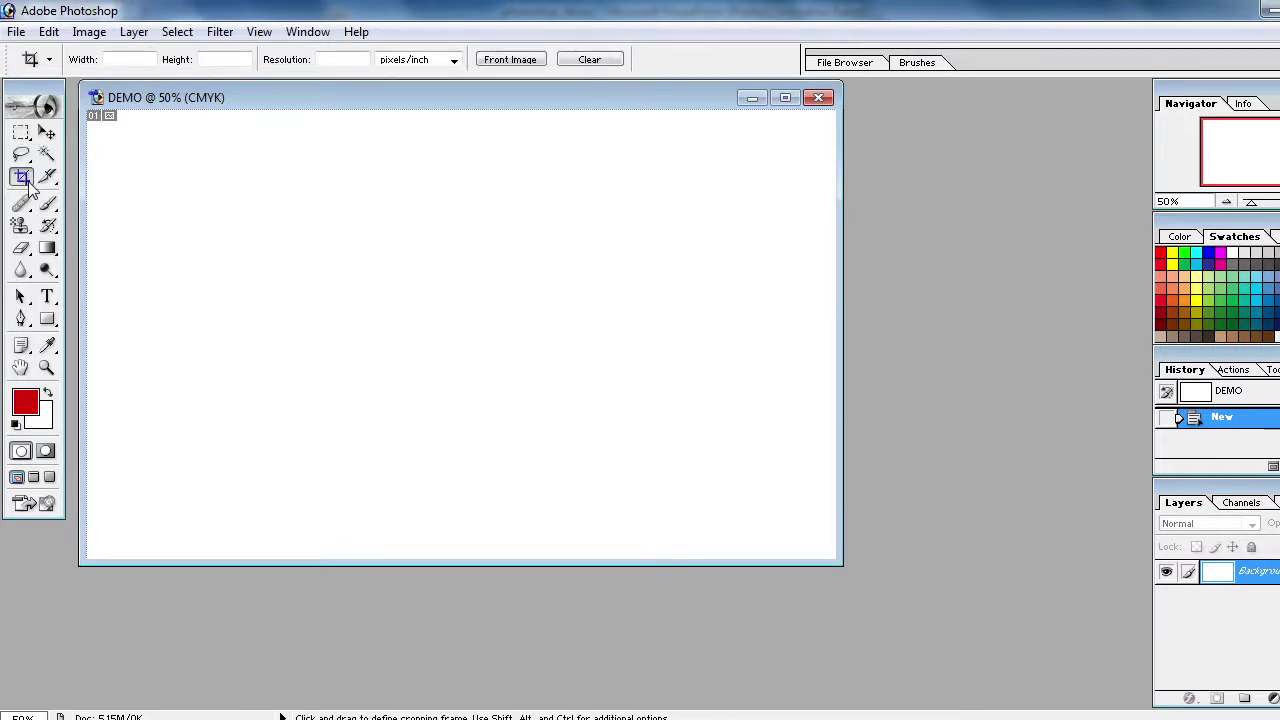
{"action": "left_click_drag", "start_coordinate": [22, 208], "coordinate": [30, 183]}
{"action": "left_click", "coordinate": [28, 180]}
Step: Activate the Pattern Stamp tool and choose the Nebula pattern for it
{"action": "mouse_move", "coordinate": [29, 234]}
{"action": "left_mouse_down"}
{"action": "mouse_move", "coordinate": [130, 248]}
{"action": "mouse_move", "coordinate": [117, 256]}
{"action": "left_mouse_up"}
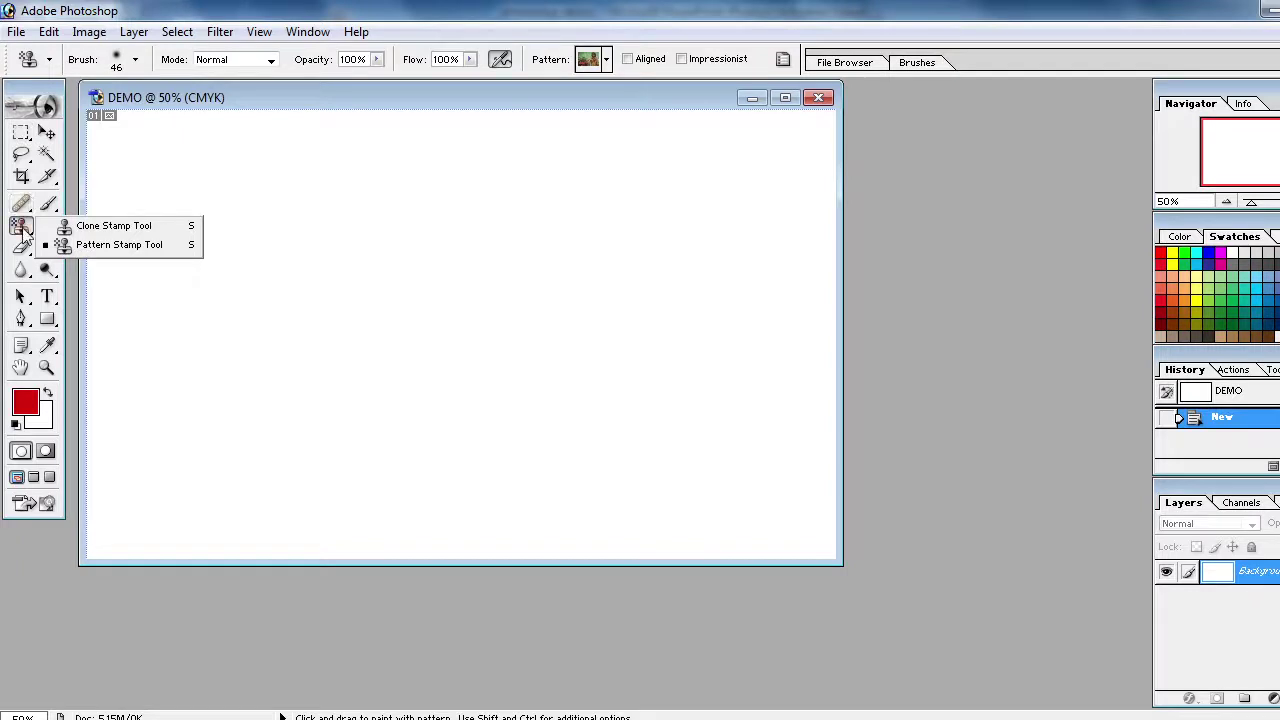
{"action": "left_click_drag", "start_coordinate": [24, 231], "coordinate": [186, 249]}
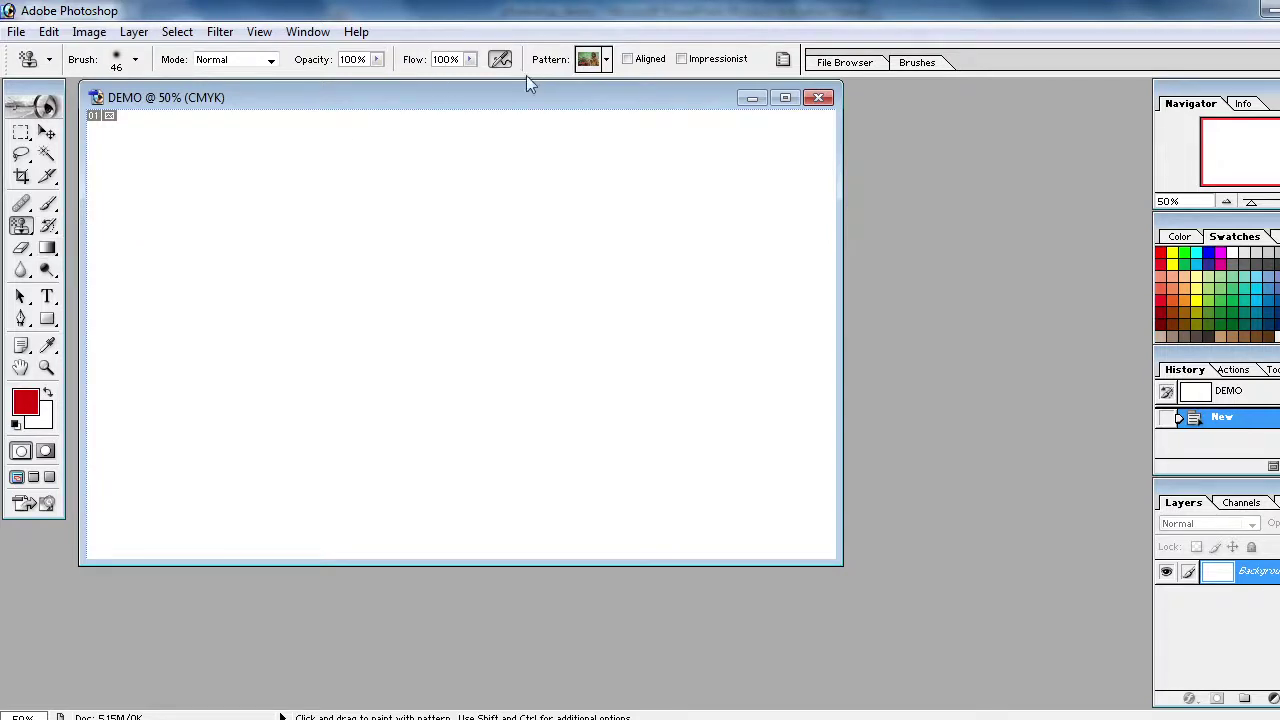
{"action": "left_click", "coordinate": [606, 60]}
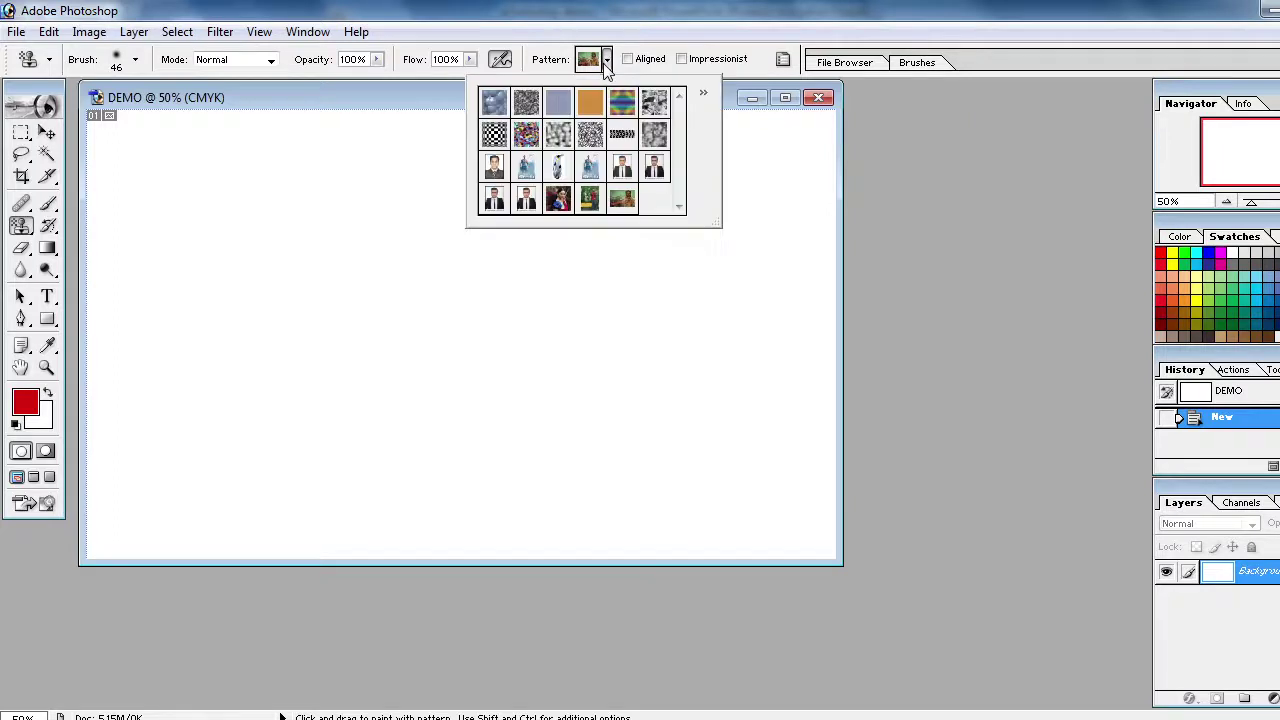
{"action": "left_click", "coordinate": [525, 135]}
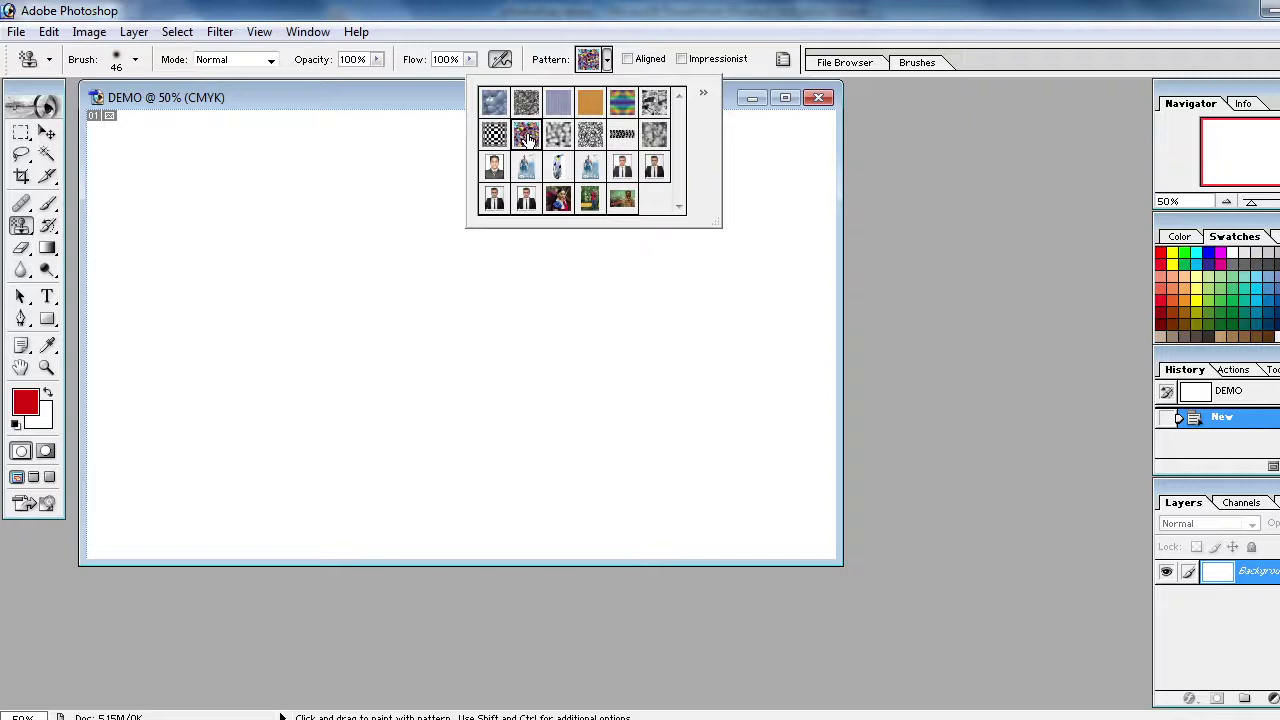
Step: Paint the Nebula pattern in loose, overlapping strokes across the DEMO canvas with the 46-pixel brush
{"action": "left_click", "coordinate": [167, 145]}
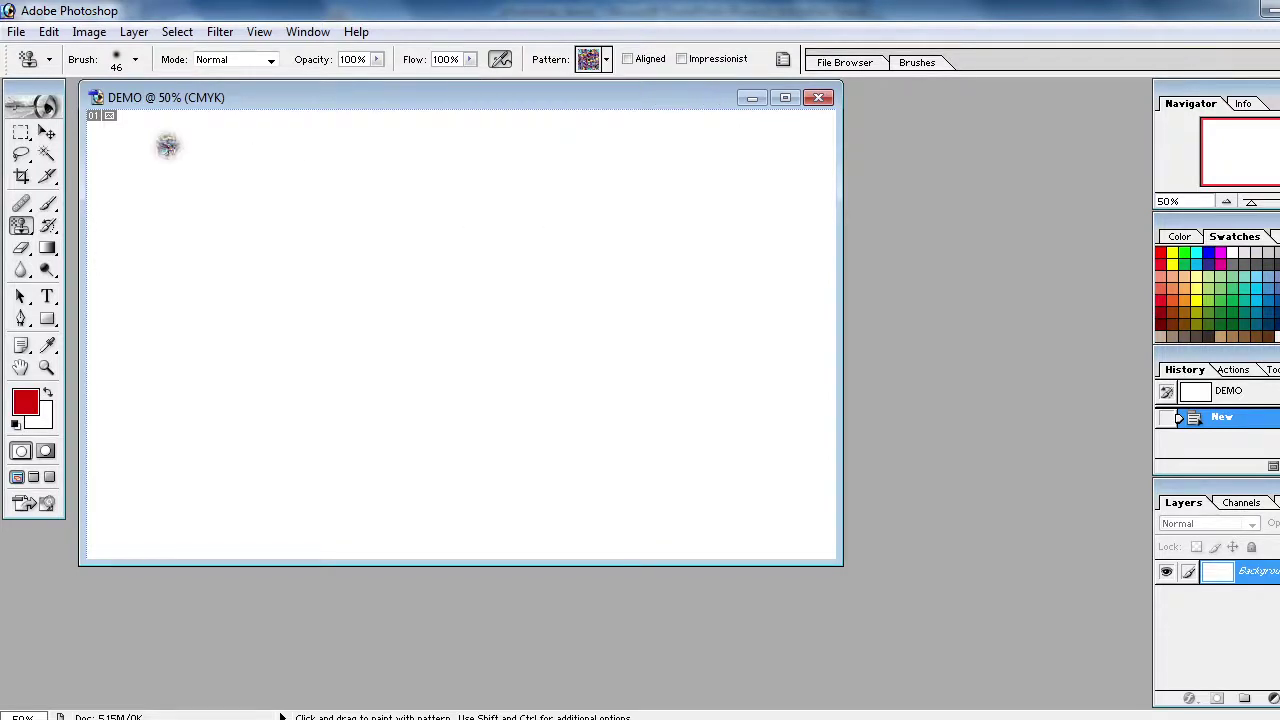
{"action": "mouse_move", "coordinate": [167, 145]}
{"action": "left_mouse_down"}
{"action": "mouse_move", "coordinate": [538, 193]}
{"action": "mouse_move", "coordinate": [166, 270]}
{"action": "mouse_move", "coordinate": [208, 215]}
{"action": "mouse_move", "coordinate": [158, 262]}
{"action": "left_mouse_up"}
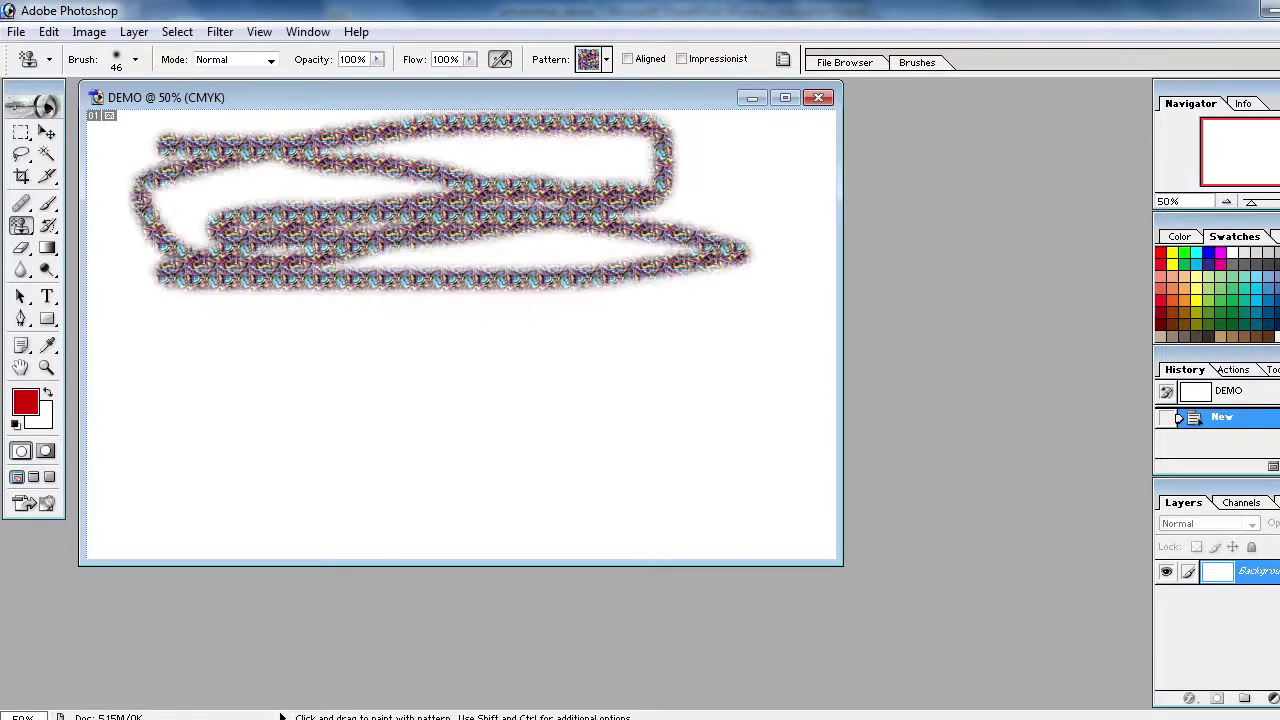
{"action": "mouse_move", "coordinate": [745, 255]}
{"action": "left_mouse_down"}
{"action": "mouse_move", "coordinate": [170, 300]}
{"action": "mouse_move", "coordinate": [210, 470]}
{"action": "mouse_move", "coordinate": [785, 190]}
{"action": "mouse_move", "coordinate": [200, 128]}
{"action": "mouse_move", "coordinate": [110, 200]}
{"action": "mouse_move", "coordinate": [200, 320]}
{"action": "mouse_move", "coordinate": [380, 180]}
{"action": "mouse_move", "coordinate": [400, 290]}
{"action": "mouse_move", "coordinate": [270, 200]}
{"action": "mouse_move", "coordinate": [430, 125]}
{"action": "mouse_move", "coordinate": [750, 150]}
{"action": "mouse_move", "coordinate": [500, 145]}
{"action": "mouse_move", "coordinate": [150, 170]}
{"action": "mouse_move", "coordinate": [240, 440]}
{"action": "mouse_move", "coordinate": [800, 340]}
{"action": "mouse_move", "coordinate": [740, 130]}
{"action": "mouse_move", "coordinate": [720, 260]}
{"action": "mouse_move", "coordinate": [680, 200]}
{"action": "left_mouse_up"}
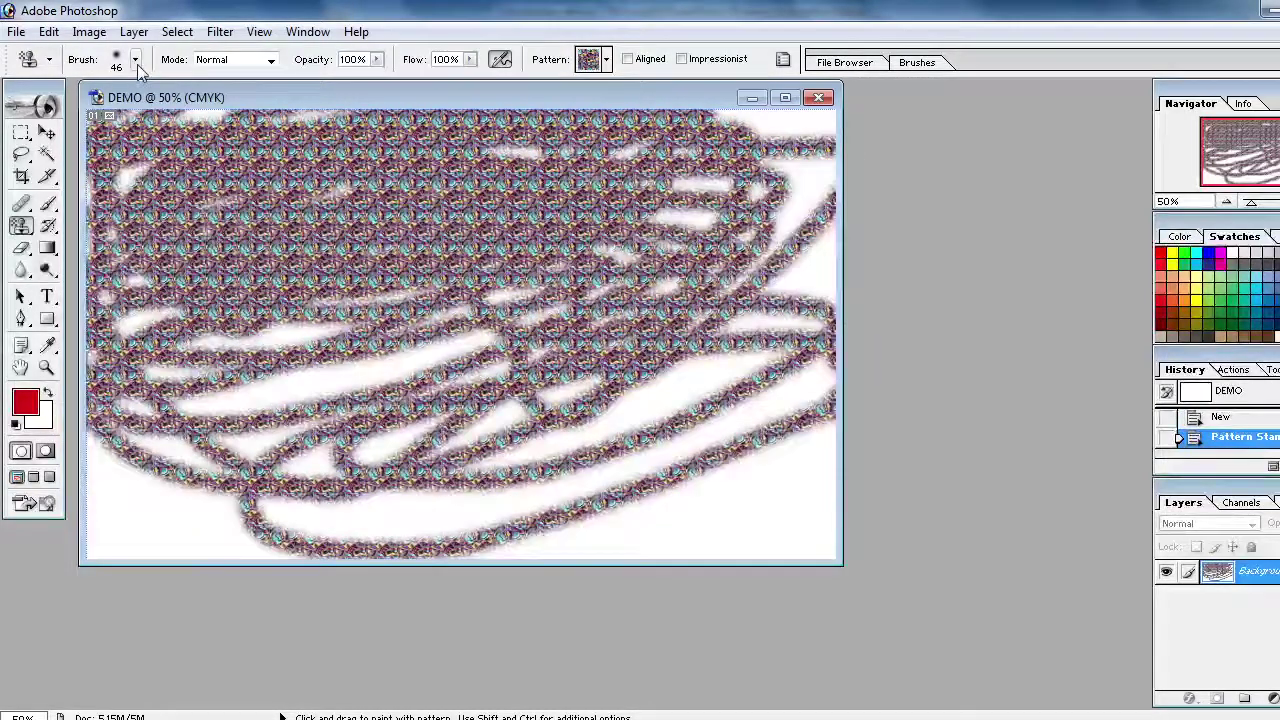
Step: Enlarge the brush to 57 pixels and paint over the remaining white gaps and corners with the Nebula pattern
{"action": "left_click", "coordinate": [137, 65]}
{"action": "left_click_drag", "start_coordinate": [68, 112], "coordinate": [78, 112]}
{"action": "left_click_drag", "start_coordinate": [330, 385], "coordinate": [425, 448]}
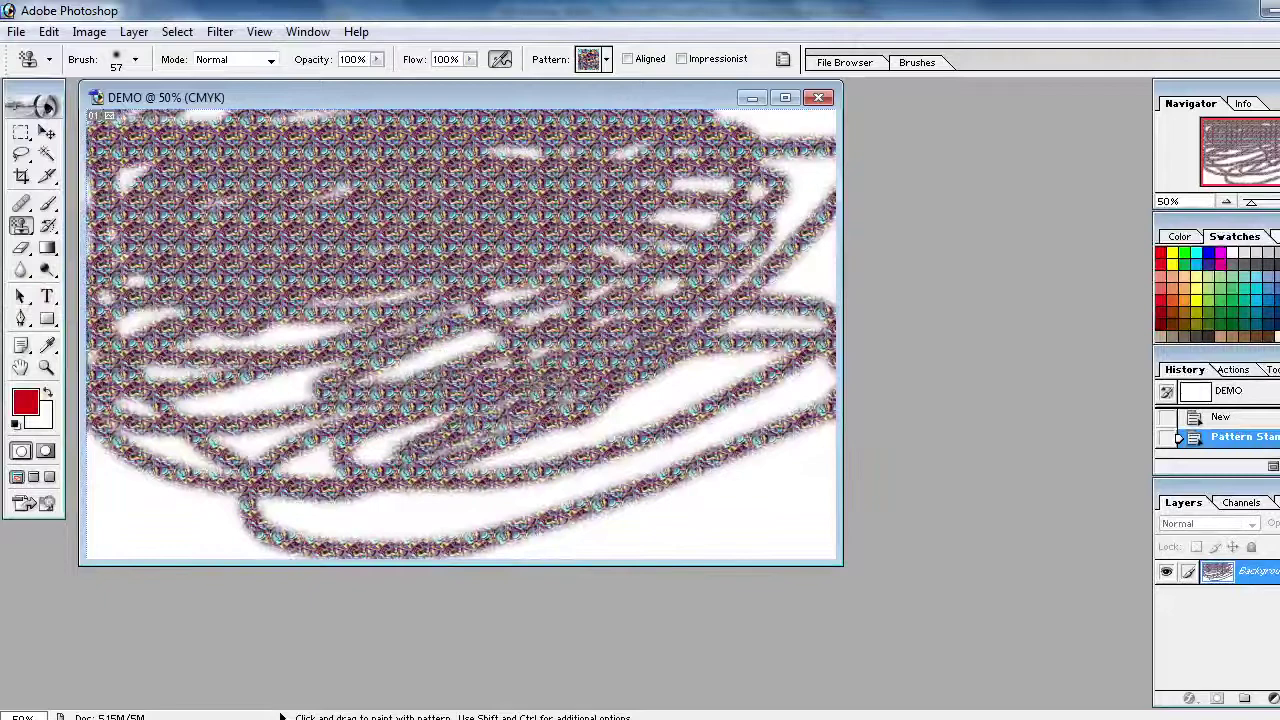
{"action": "mouse_move", "coordinate": [820, 360]}
{"action": "left_mouse_down"}
{"action": "mouse_move", "coordinate": [800, 400]}
{"action": "mouse_move", "coordinate": [260, 520]}
{"action": "mouse_move", "coordinate": [780, 290]}
{"action": "mouse_move", "coordinate": [300, 400]}
{"action": "left_mouse_up"}
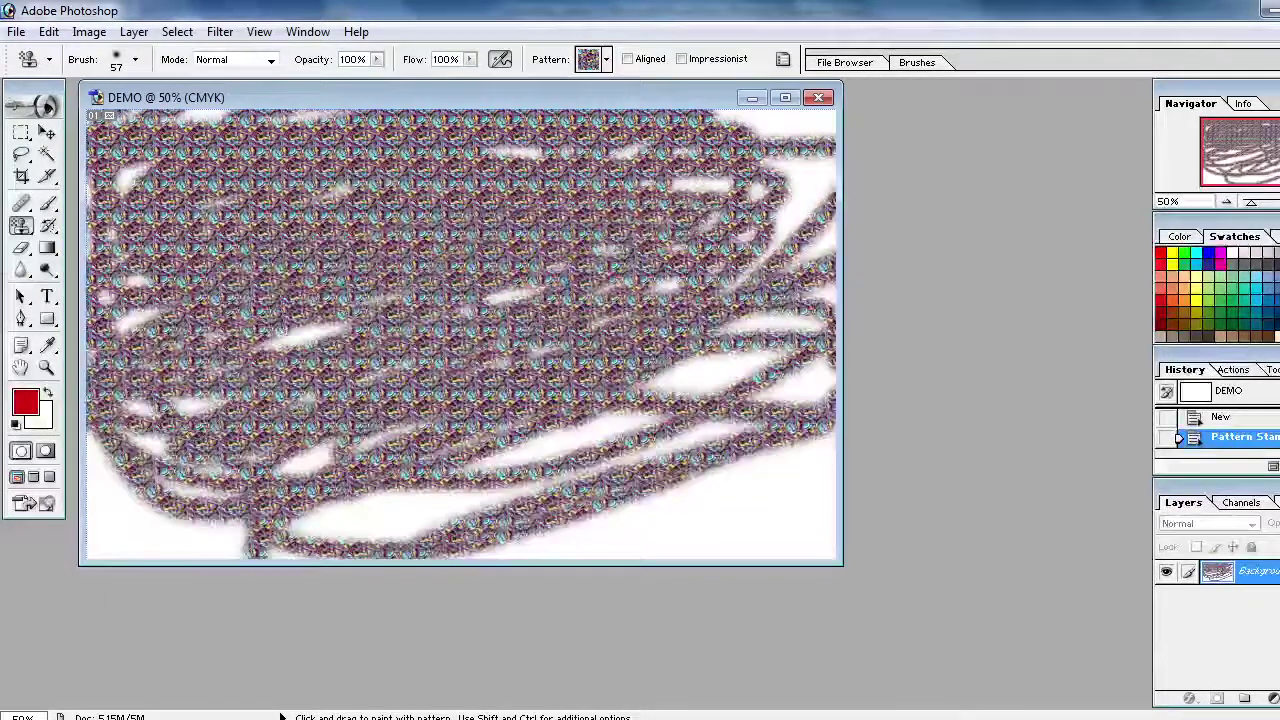
{"action": "mouse_move", "coordinate": [580, 490]}
{"action": "left_mouse_down"}
{"action": "mouse_move", "coordinate": [822, 205]}
{"action": "mouse_move", "coordinate": [800, 120]}
{"action": "mouse_move", "coordinate": [820, 135]}
{"action": "mouse_move", "coordinate": [848, 106]}
{"action": "mouse_move", "coordinate": [660, 474]}
{"action": "mouse_move", "coordinate": [824, 138]}
{"action": "mouse_move", "coordinate": [150, 300]}
{"action": "mouse_move", "coordinate": [316, 90]}
{"action": "mouse_move", "coordinate": [90, 545]}
{"action": "mouse_move", "coordinate": [165, 560]}
{"action": "mouse_move", "coordinate": [640, 568]}
{"action": "mouse_move", "coordinate": [292, 566]}
{"action": "mouse_move", "coordinate": [745, 475]}
{"action": "mouse_move", "coordinate": [815, 385]}
{"action": "mouse_move", "coordinate": [640, 485]}
{"action": "mouse_move", "coordinate": [820, 350]}
{"action": "mouse_move", "coordinate": [620, 535]}
{"action": "mouse_move", "coordinate": [830, 500]}
{"action": "mouse_move", "coordinate": [600, 535]}
{"action": "mouse_move", "coordinate": [815, 505]}
{"action": "left_mouse_up"}
{"action": "mouse_move", "coordinate": [398, 508]}
{"action": "left_mouse_down"}
{"action": "mouse_move", "coordinate": [235, 540]}
{"action": "mouse_move", "coordinate": [450, 505]}
{"action": "mouse_move", "coordinate": [115, 550]}
{"action": "mouse_move", "coordinate": [185, 525]}
{"action": "mouse_move", "coordinate": [105, 500]}
{"action": "mouse_move", "coordinate": [145, 470]}
{"action": "mouse_move", "coordinate": [115, 305]}
{"action": "left_mouse_up"}
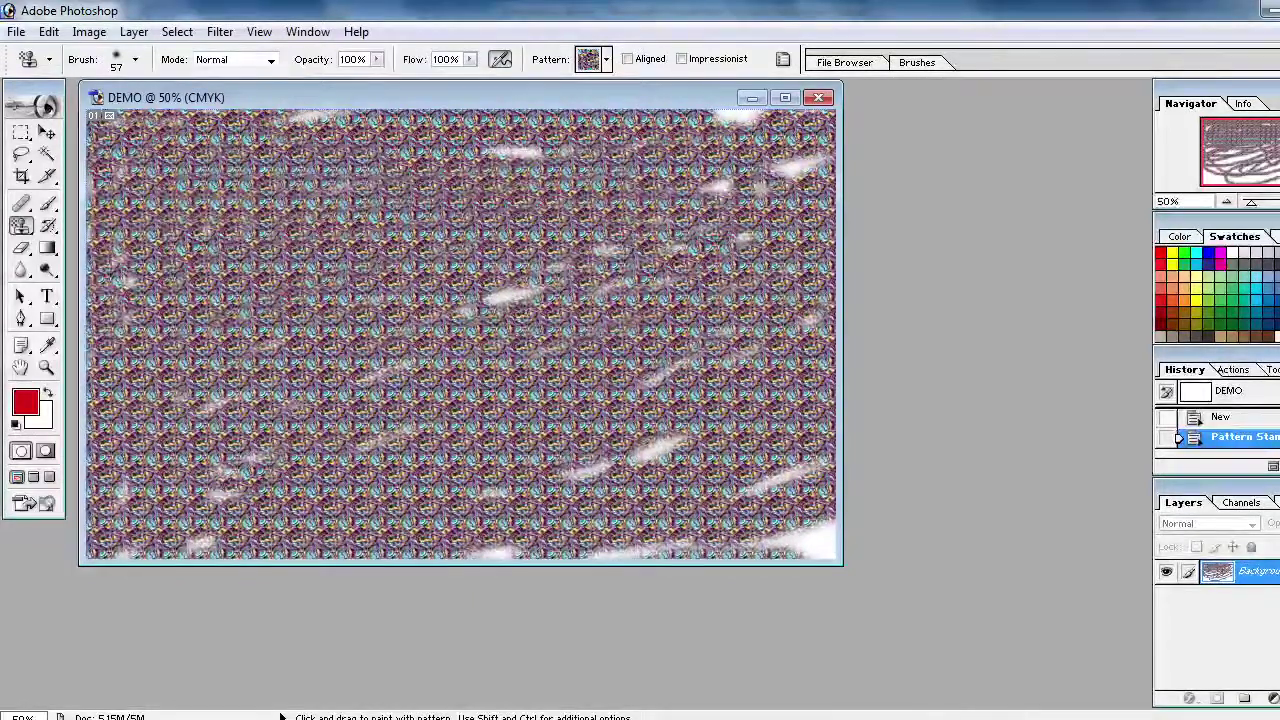
{"action": "left_click_drag", "start_coordinate": [205, 408], "coordinate": [505, 312]}
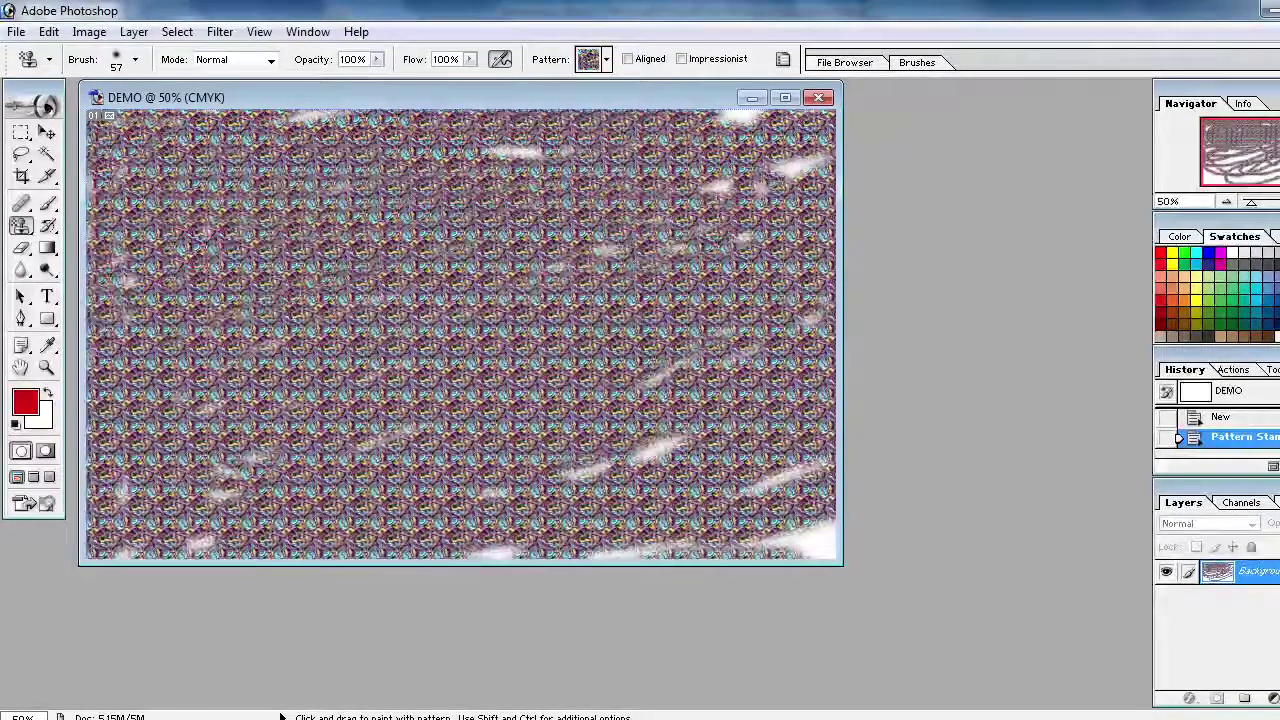
{"action": "left_click_drag", "start_coordinate": [290, 120], "coordinate": [545, 152]}
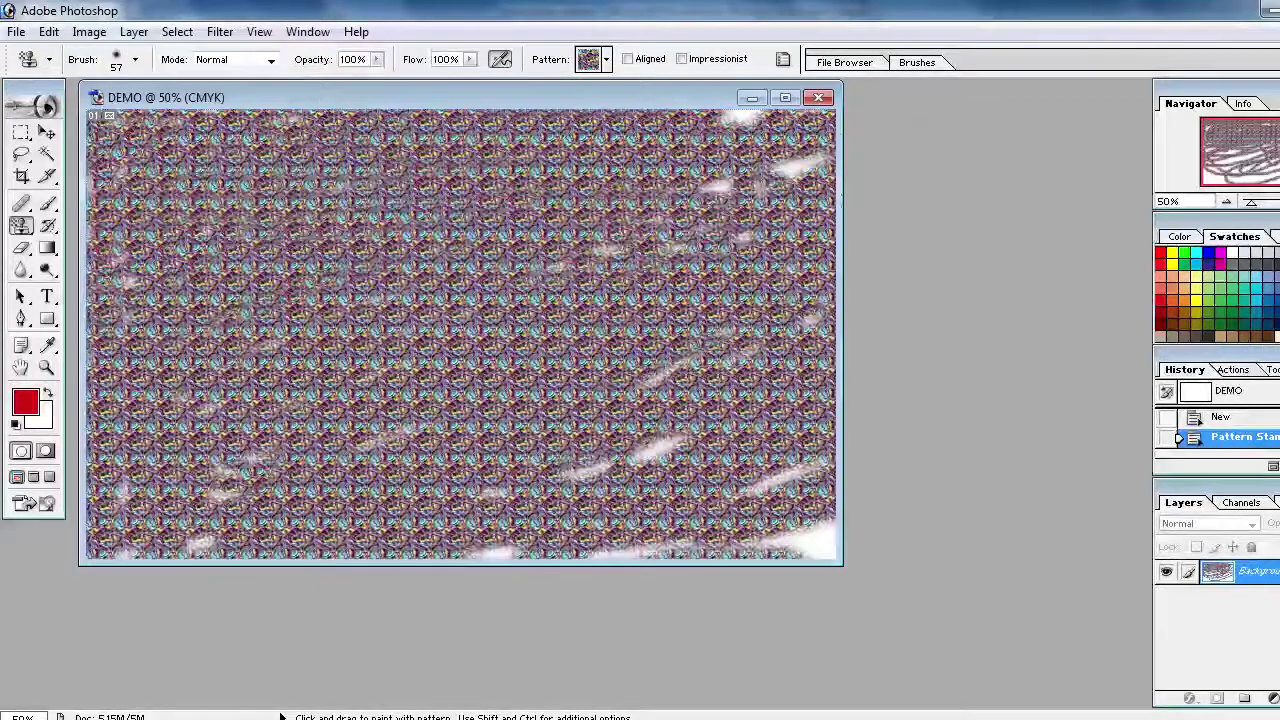
{"action": "left_click_drag", "start_coordinate": [785, 548], "coordinate": [830, 530]}
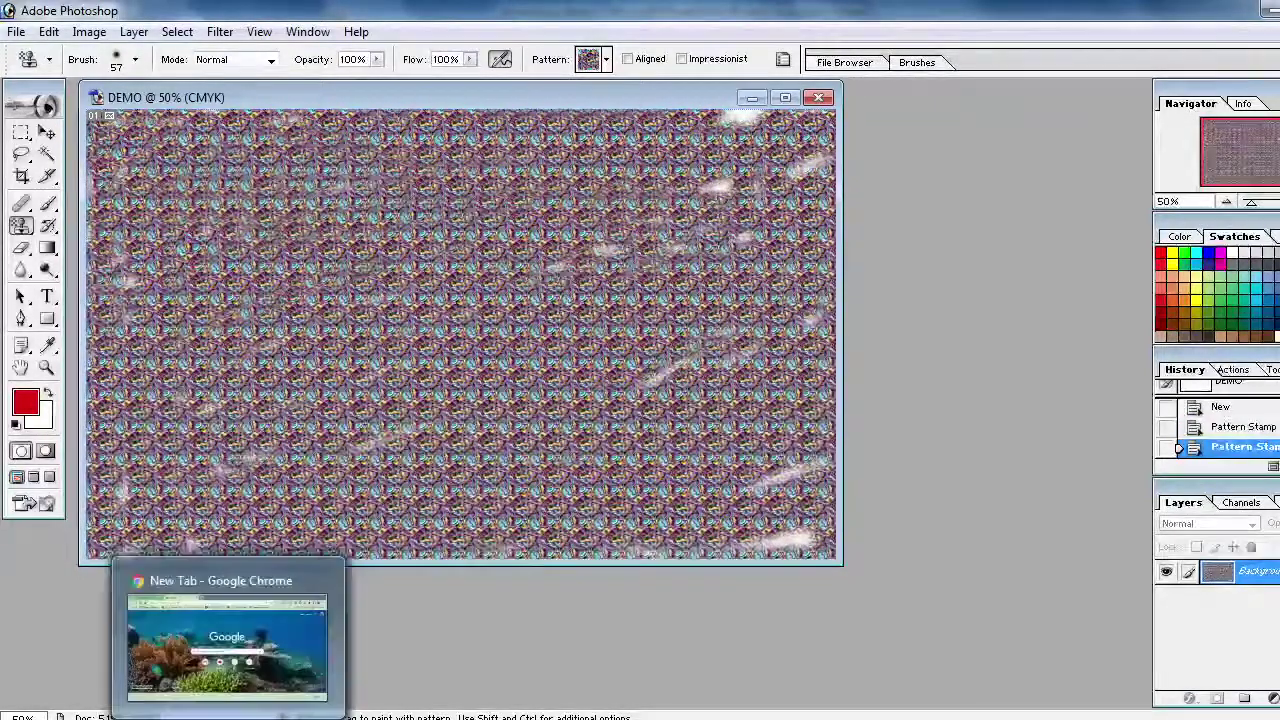
Step: Switch to Google Chrome and search Google Images for pushpa
{"action": "left_click", "coordinate": [282, 717]}
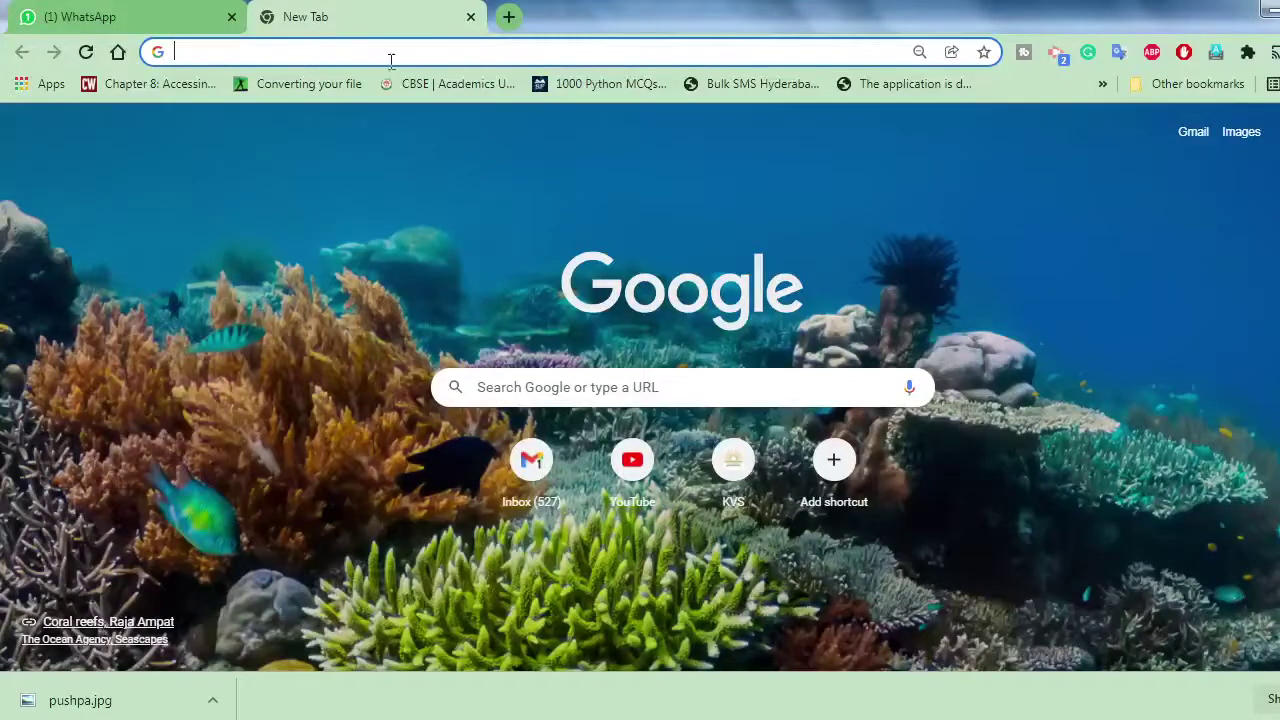
{"action": "type", "text": "PUS"}
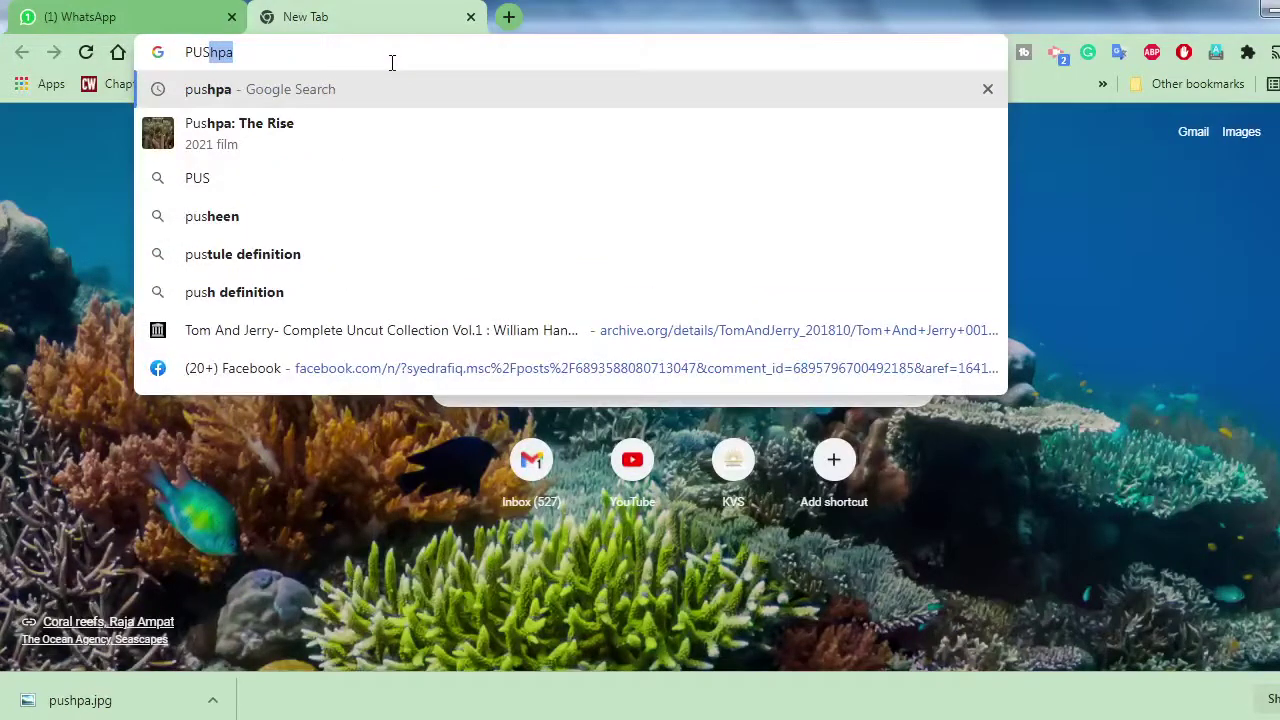
{"action": "type", "text": "HPA"}
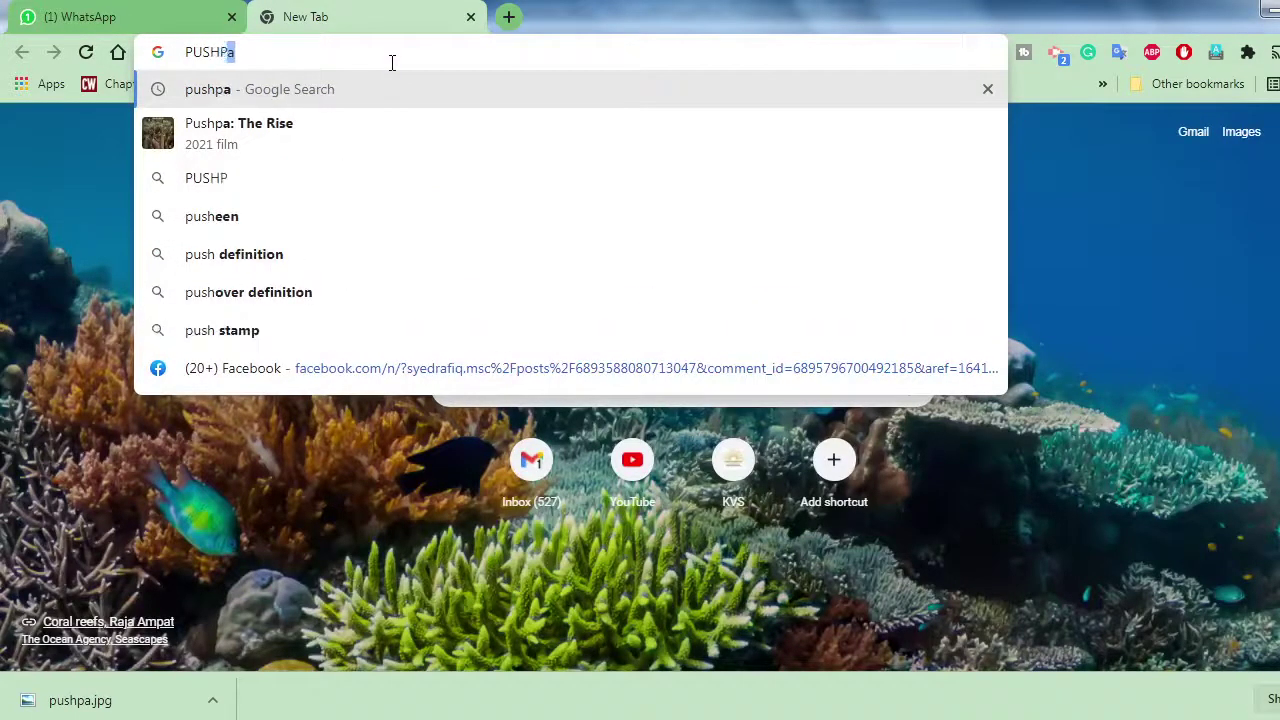
{"action": "key", "text": "Return"}
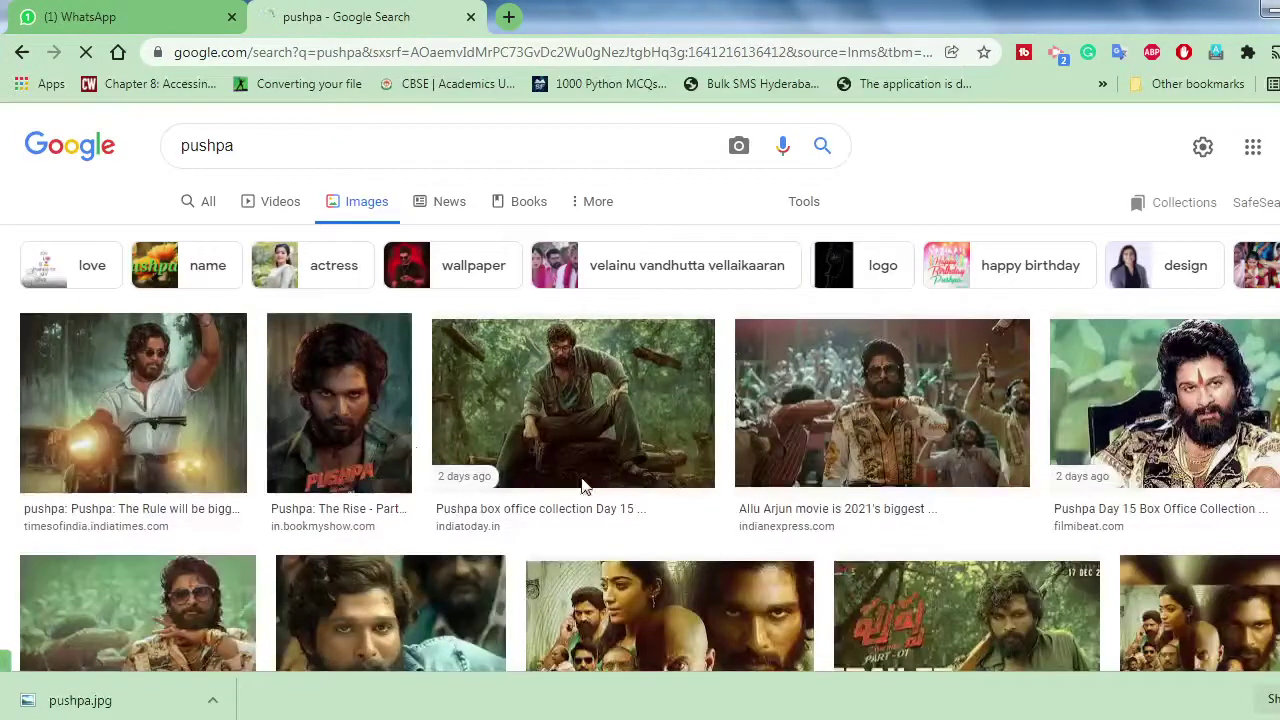
Step: Browse the pushpa image results for a picture that could serve as a custom pattern
{"action": "scroll", "coordinate": [570, 430], "scroll_direction": "down", "scroll_amount": 5}
{"action": "scroll", "coordinate": [563, 412], "scroll_direction": "down", "scroll_amount": 4}
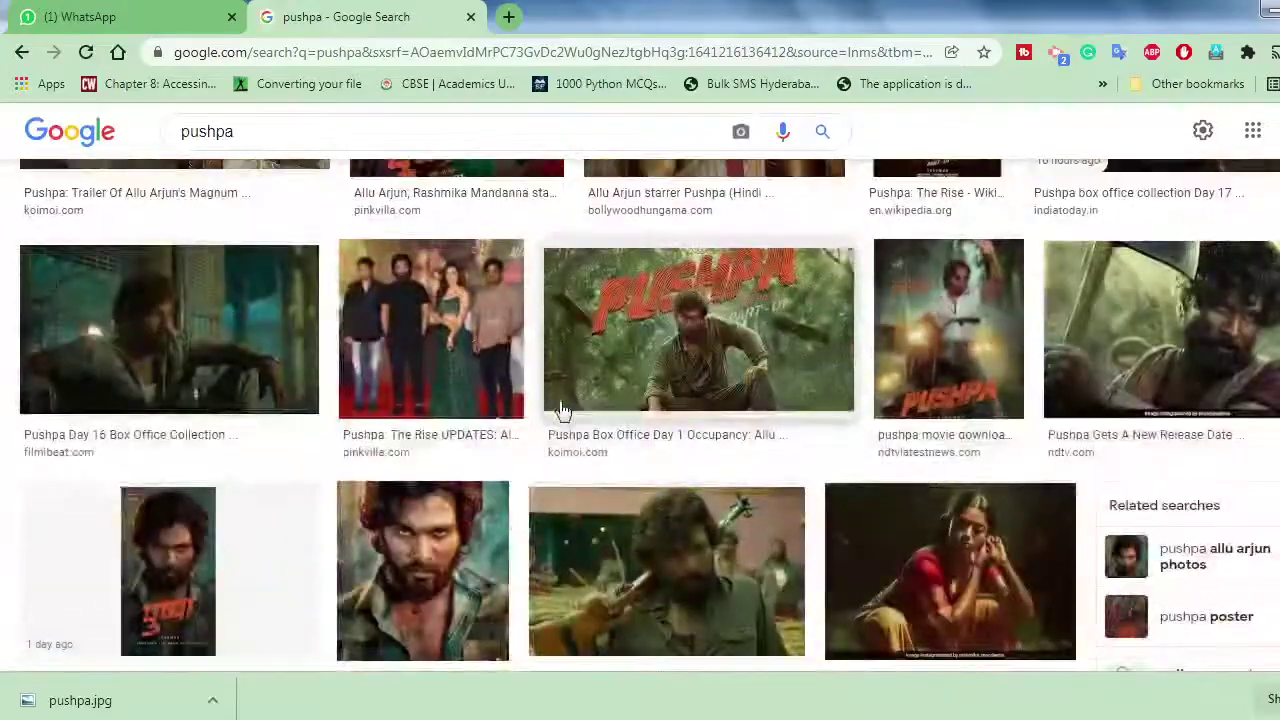
{"action": "scroll", "coordinate": [563, 412], "scroll_direction": "down", "scroll_amount": 4}
{"action": "scroll", "coordinate": [563, 412], "scroll_direction": "down", "scroll_amount": 2}
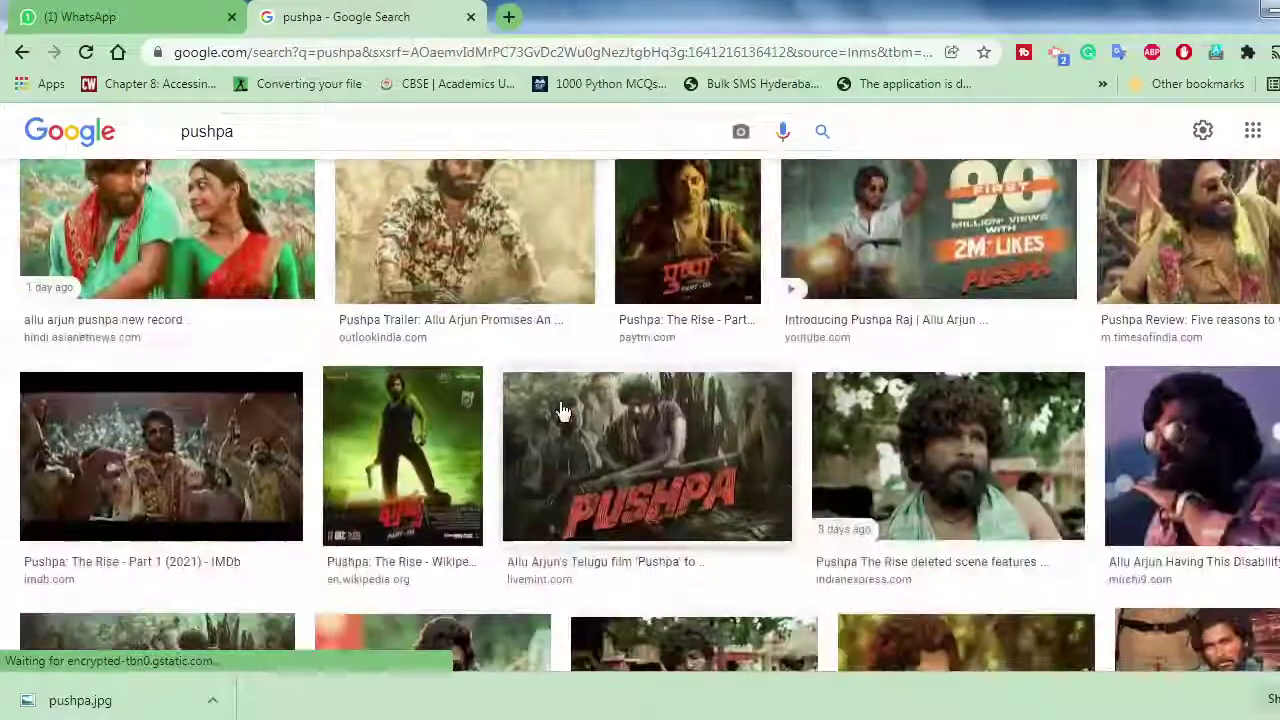
{"action": "scroll", "coordinate": [563, 412], "scroll_direction": "up", "scroll_amount": 5}
{"action": "scroll", "coordinate": [563, 412], "scroll_direction": "down", "scroll_amount": 6}
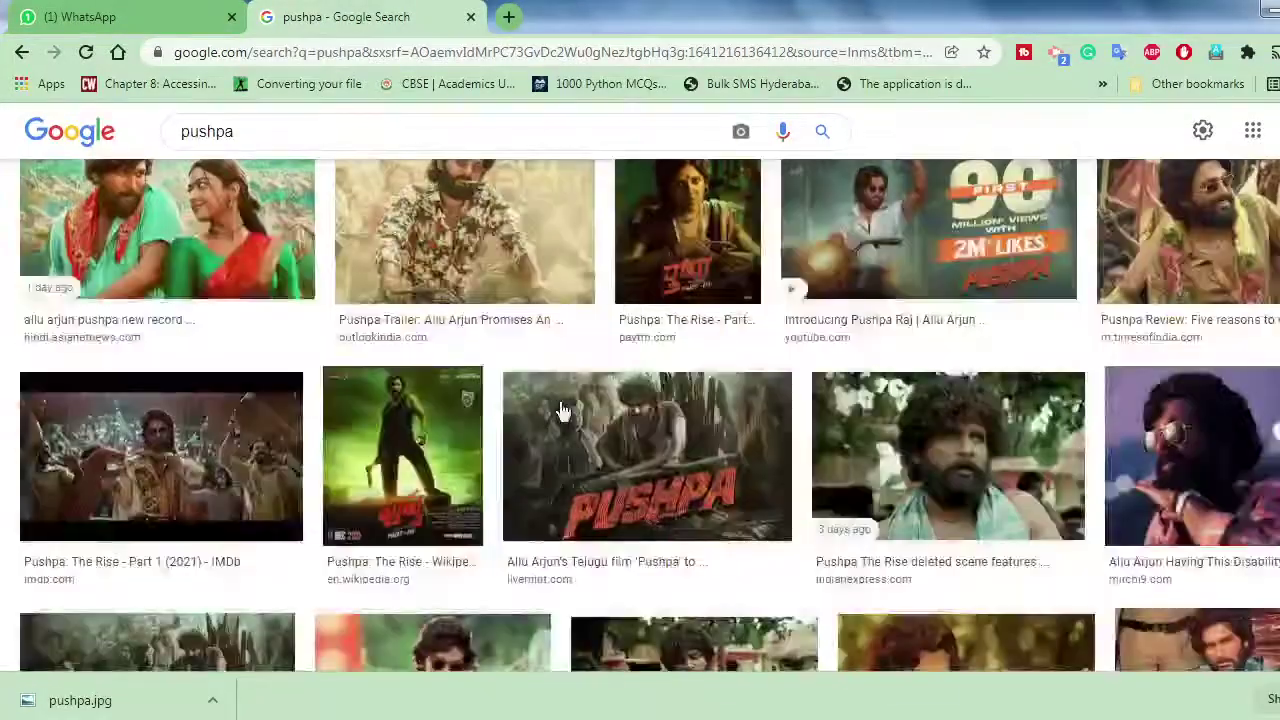
{"action": "scroll", "coordinate": [563, 412], "scroll_direction": "up", "scroll_amount": 2}
{"action": "scroll", "coordinate": [563, 412], "scroll_direction": "down", "scroll_amount": 3}
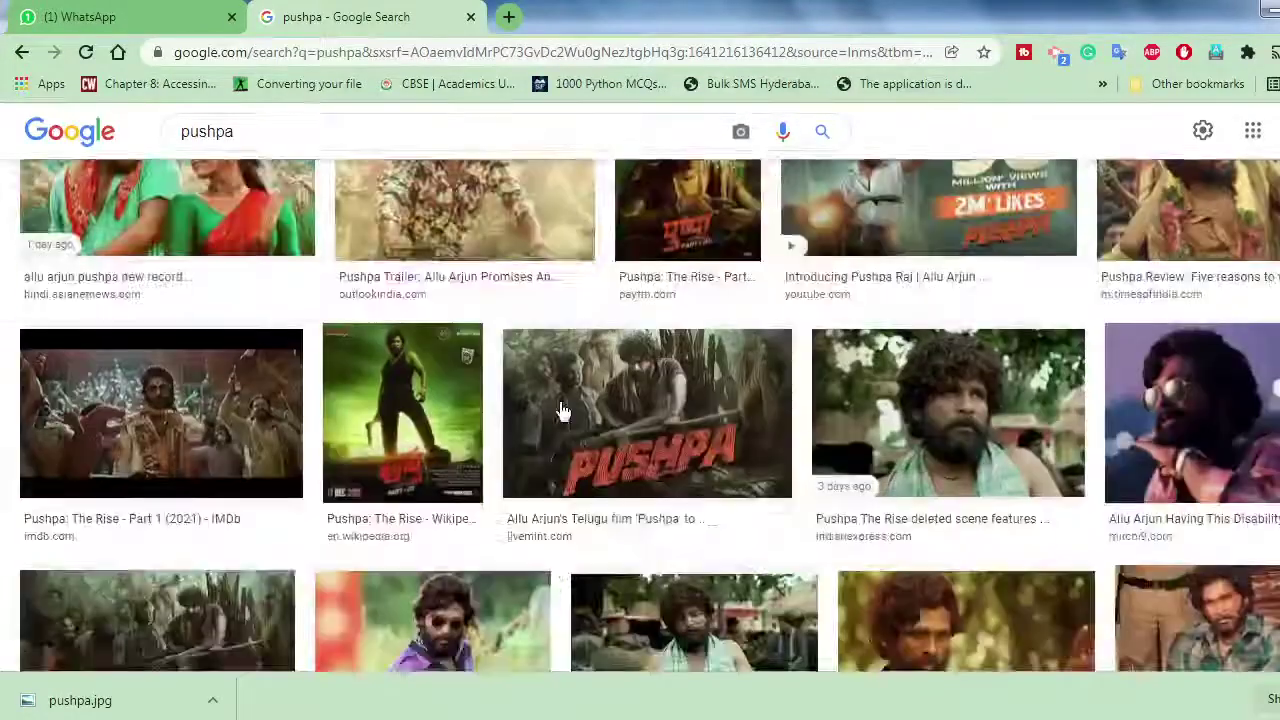
{"action": "scroll", "coordinate": [563, 412], "scroll_direction": "up", "scroll_amount": 9}
{"action": "scroll", "coordinate": [563, 412], "scroll_direction": "up", "scroll_amount": 5}
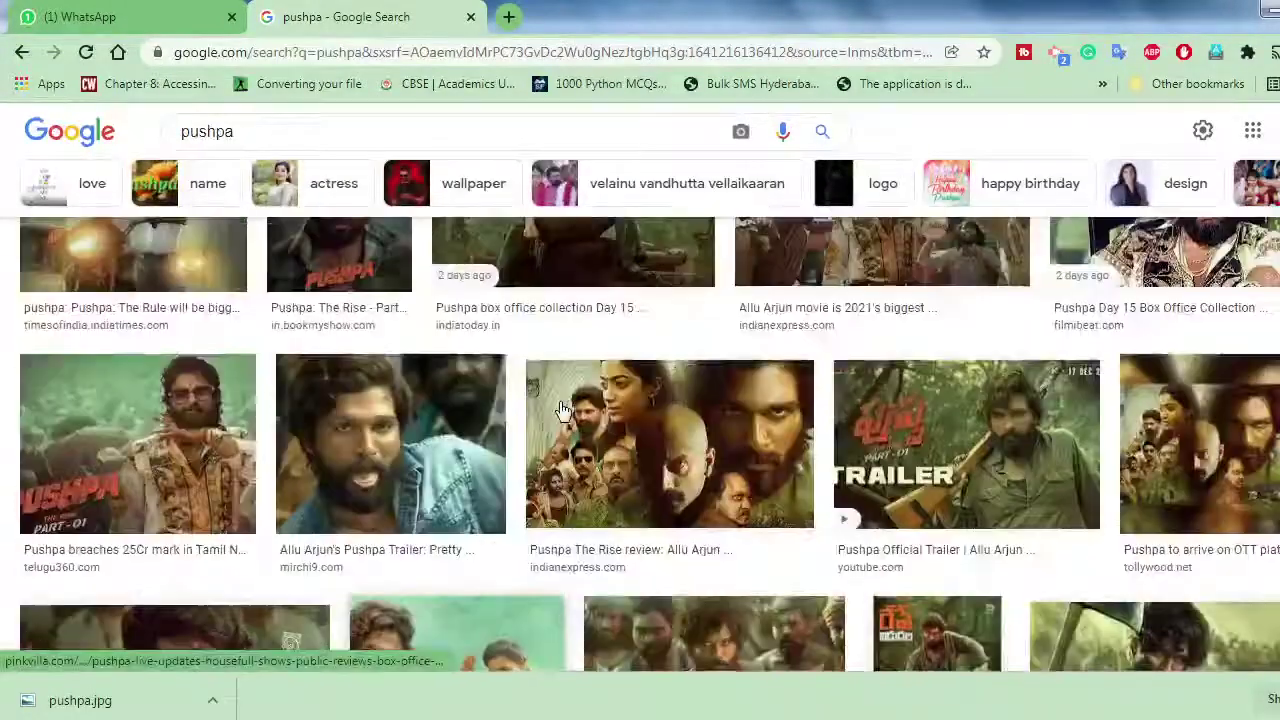
{"action": "scroll", "coordinate": [563, 412], "scroll_direction": "up", "scroll_amount": 2}
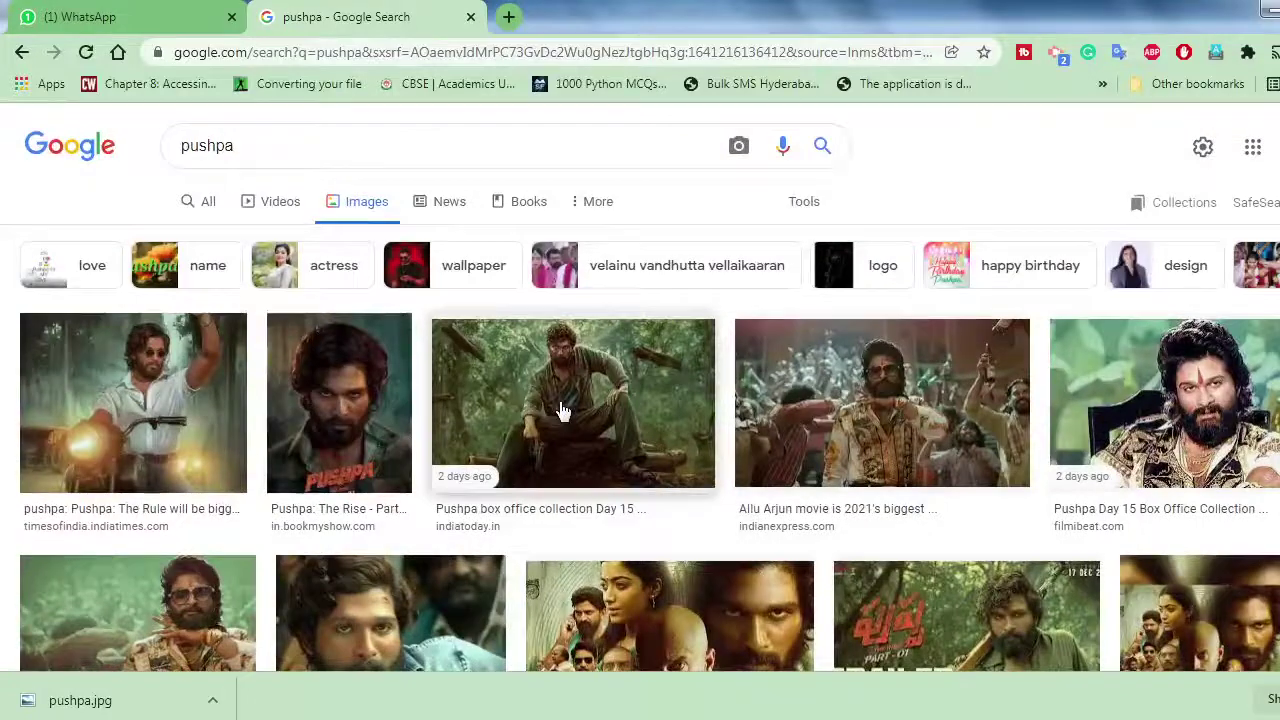
{"action": "scroll", "coordinate": [563, 412], "scroll_direction": "down", "scroll_amount": 2}
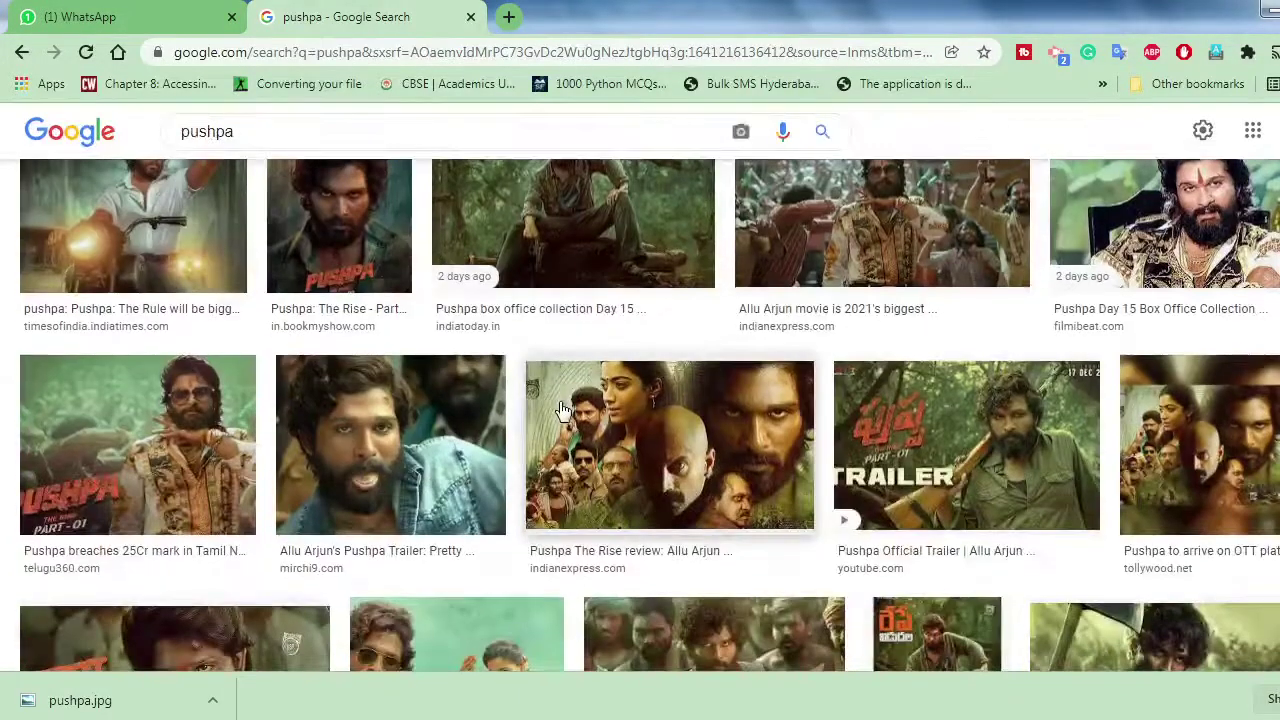
Step: Save the telugu360.com Pushpa result image to the Desktop as a JPEG named pushpa, replacing the existing file
{"action": "scroll", "coordinate": [586, 409], "scroll_direction": "up", "scroll_amount": 1}
{"action": "scroll", "coordinate": [823, 346], "scroll_direction": "down", "scroll_amount": 3}
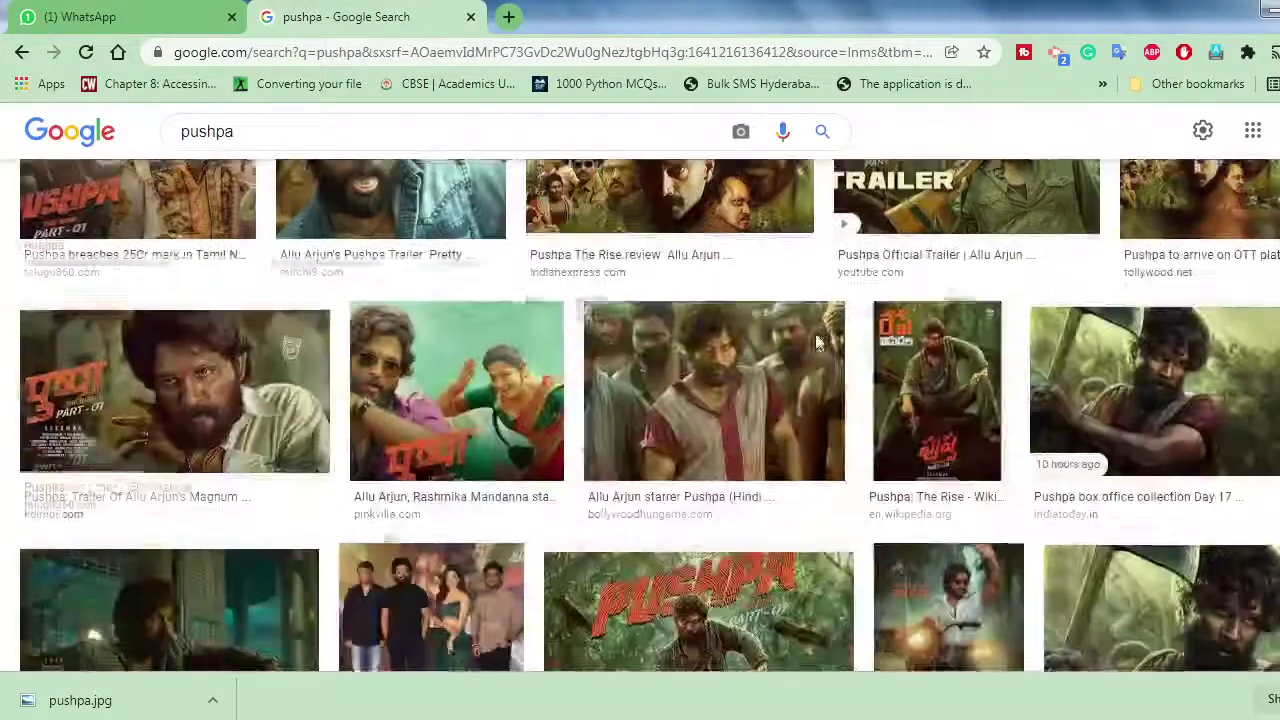
{"action": "scroll", "coordinate": [327, 405], "scroll_direction": "up", "scroll_amount": 2}
{"action": "right_click", "coordinate": [85, 430]}
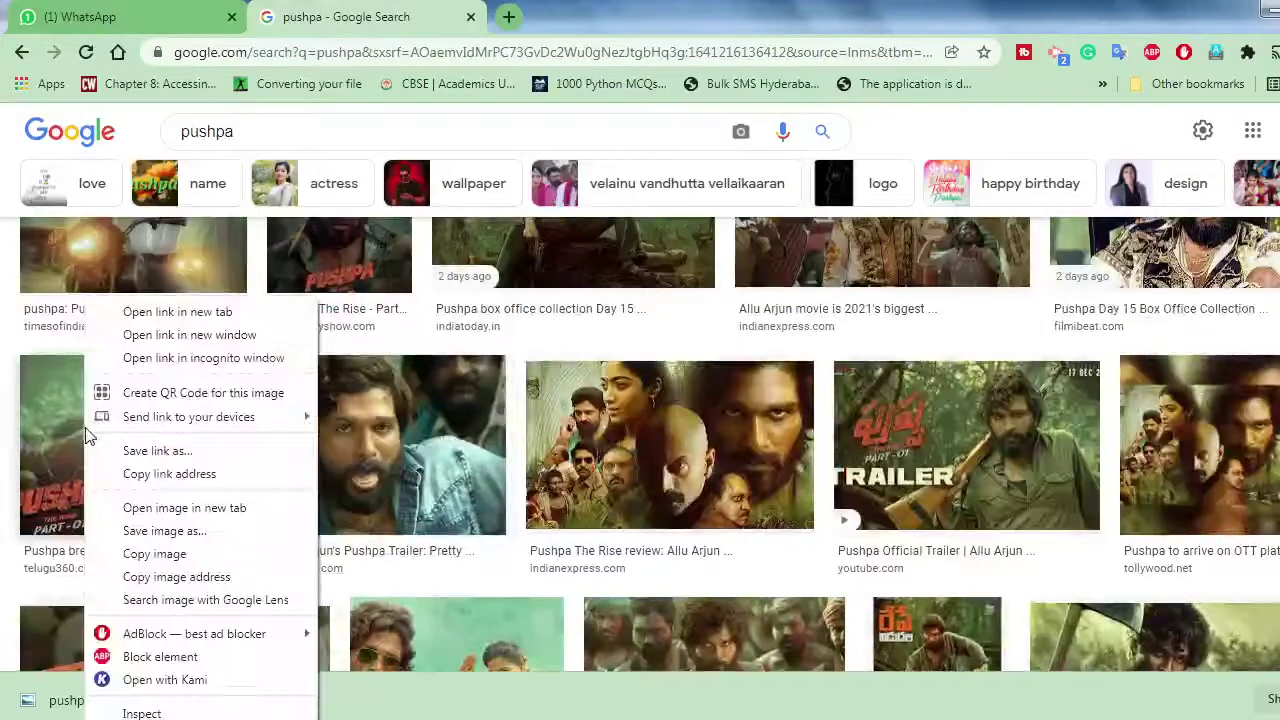
{"action": "left_click", "coordinate": [165, 530]}
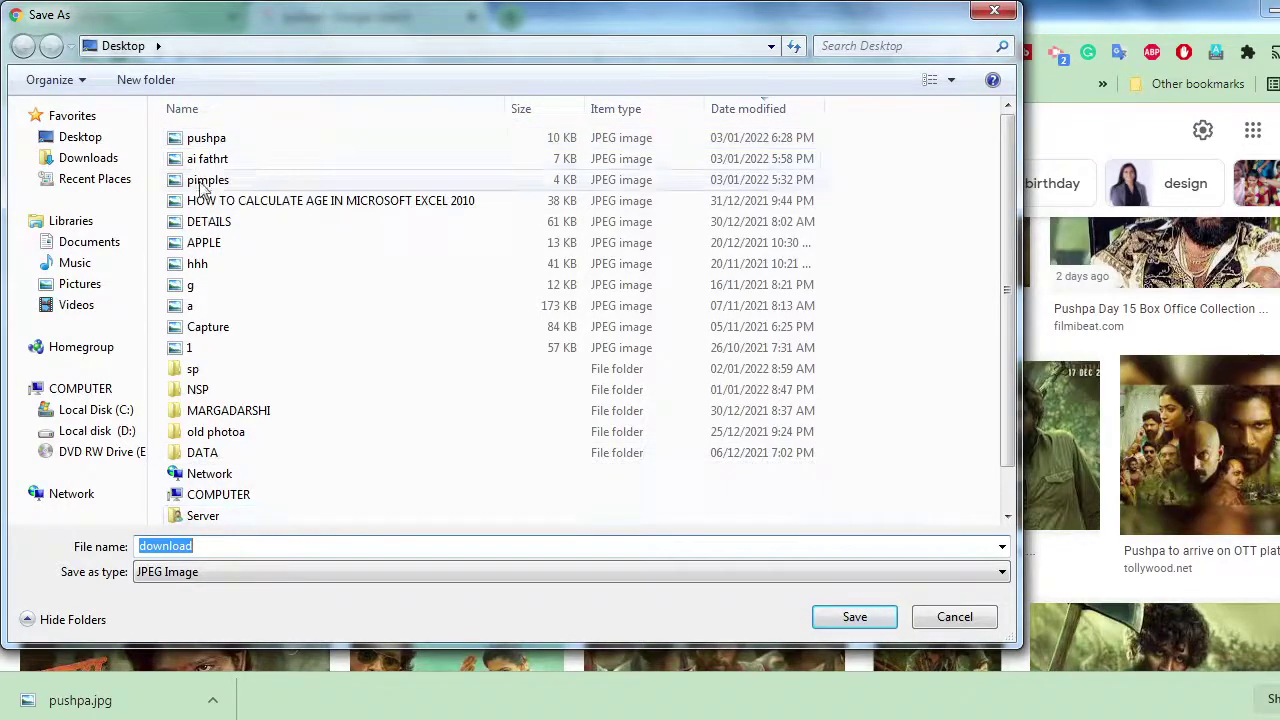
{"action": "left_click", "coordinate": [214, 138]}
{"action": "double_click", "coordinate": [218, 547]}
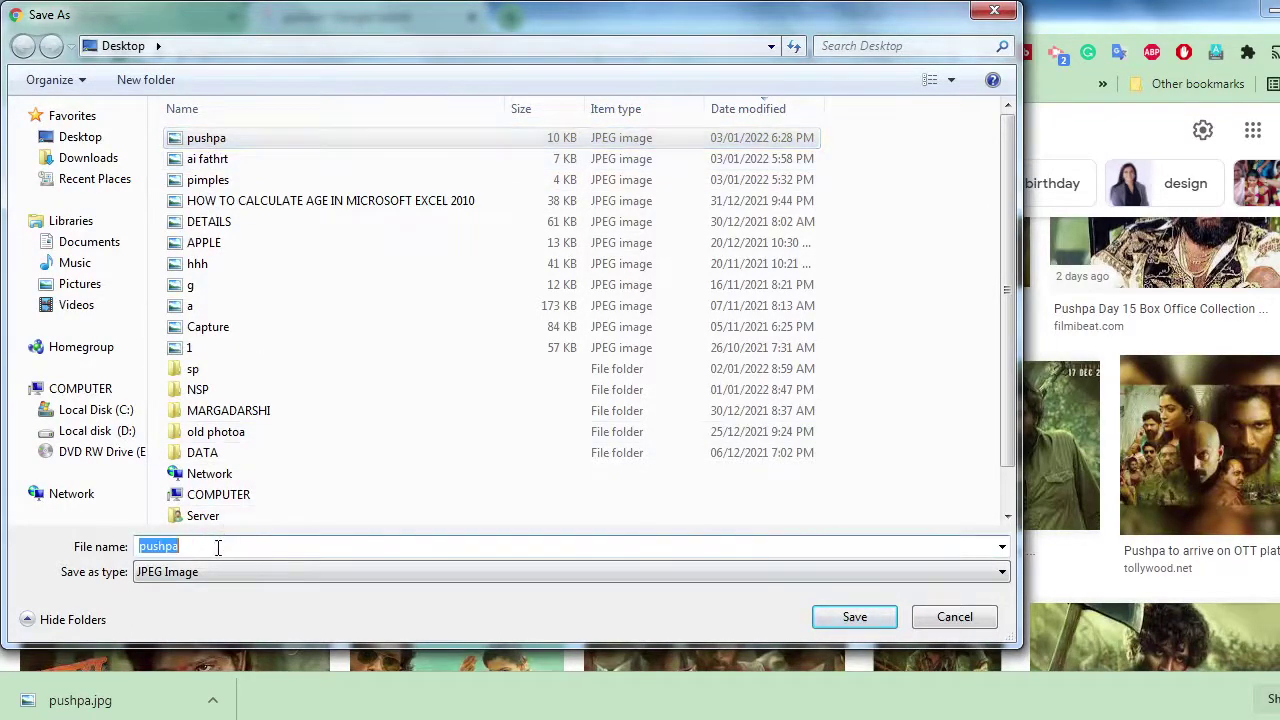
{"action": "type", "text": "2"}
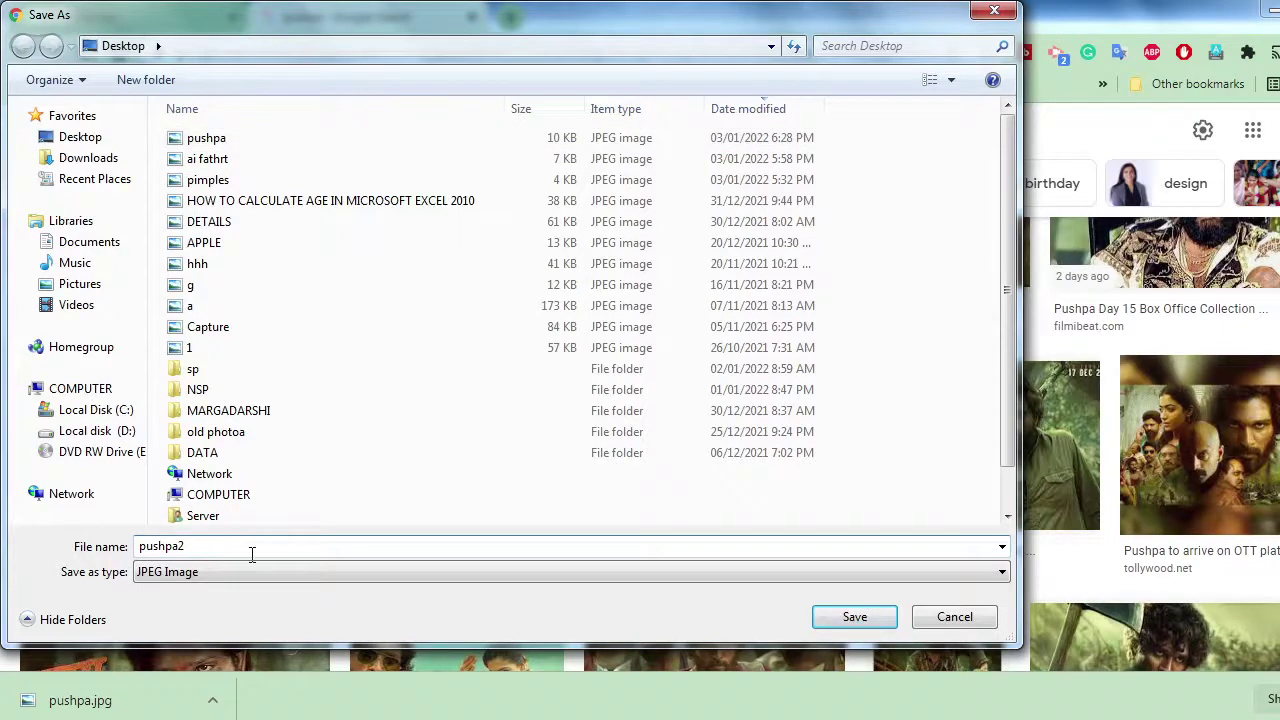
{"action": "key", "text": "BackSpace"}
{"action": "left_click", "coordinate": [852, 616]}
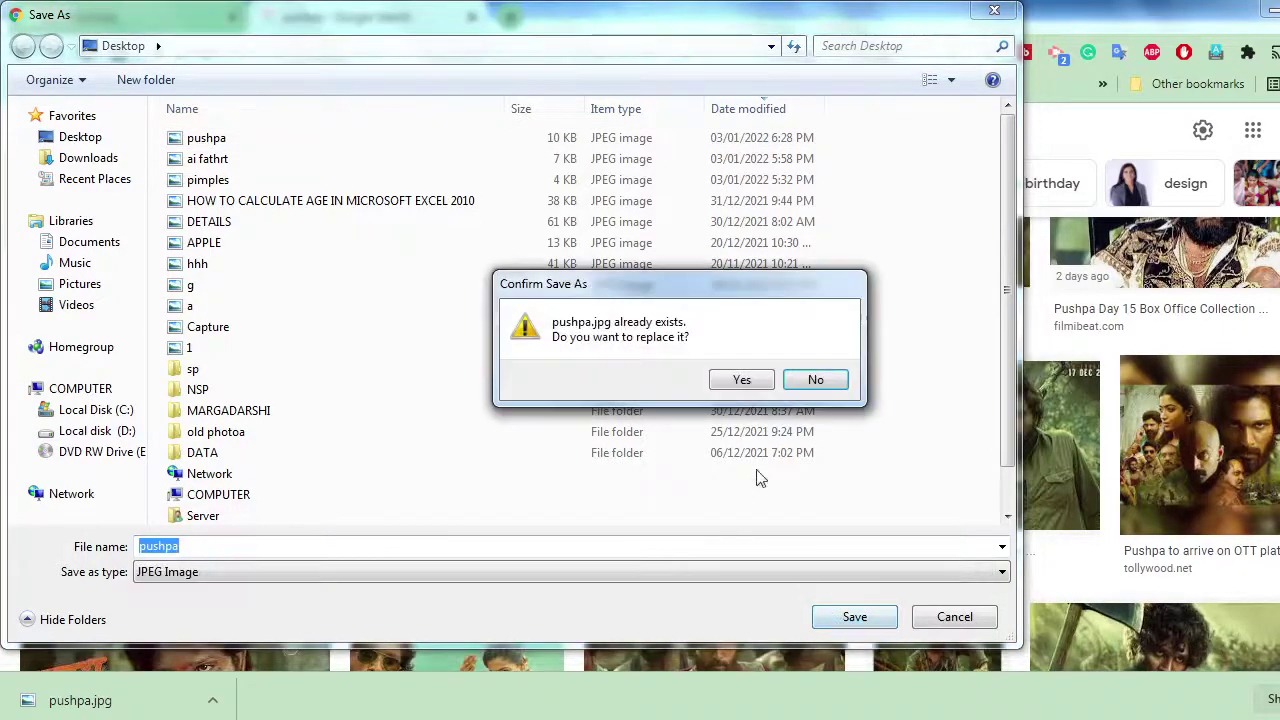
{"action": "left_click", "coordinate": [746, 378]}
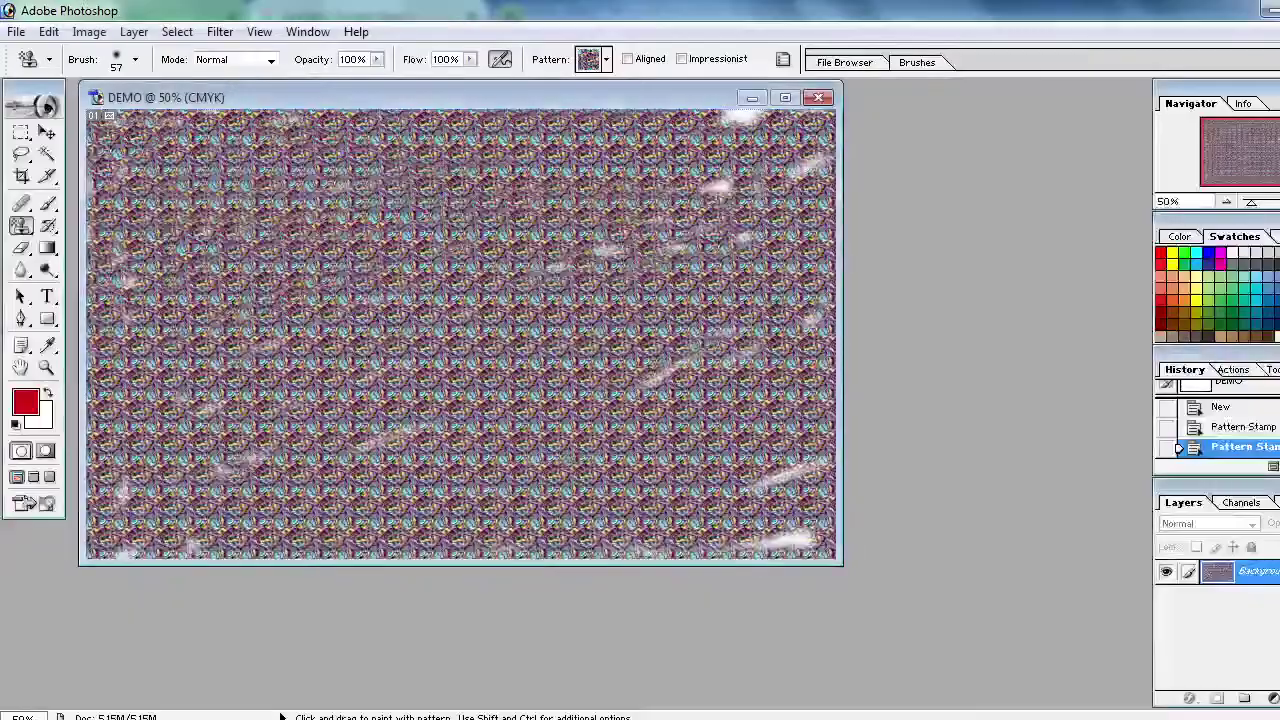
Step: Switch to Adobe Photoshop and open the pushpa JPEG image from the Desktop
{"action": "left_click", "coordinate": [16, 32]}
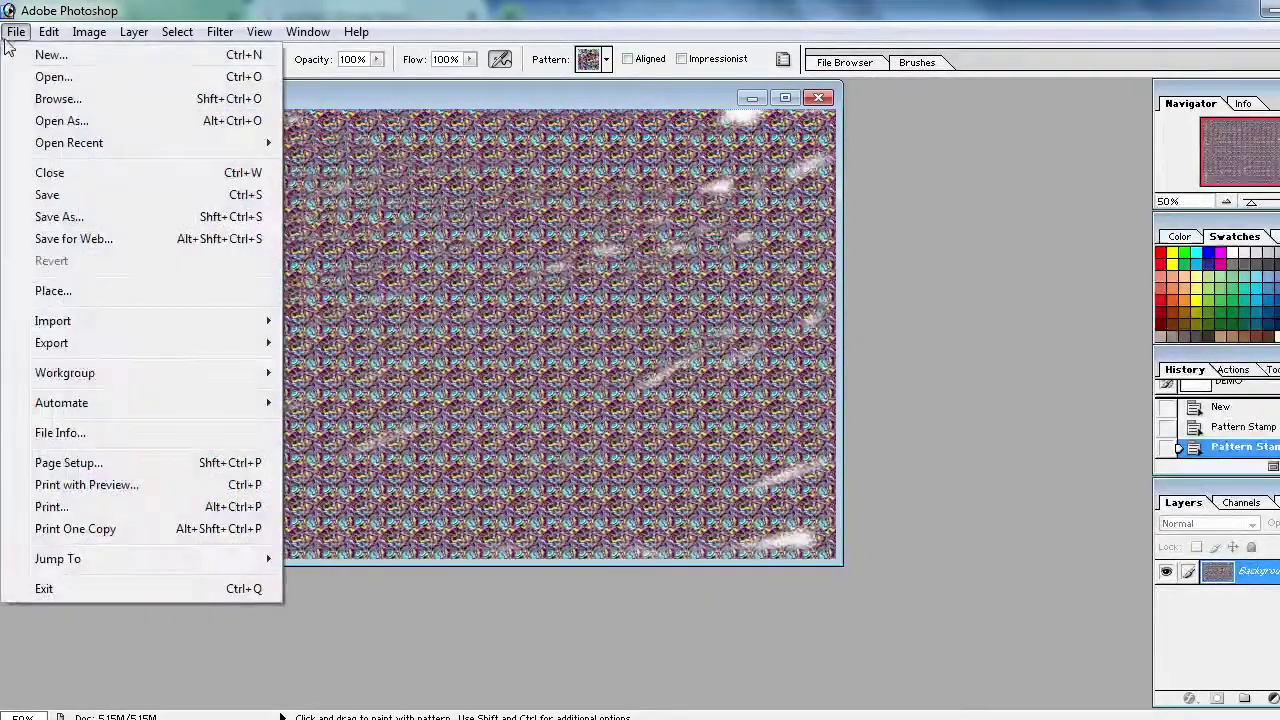
{"action": "left_click", "coordinate": [63, 84]}
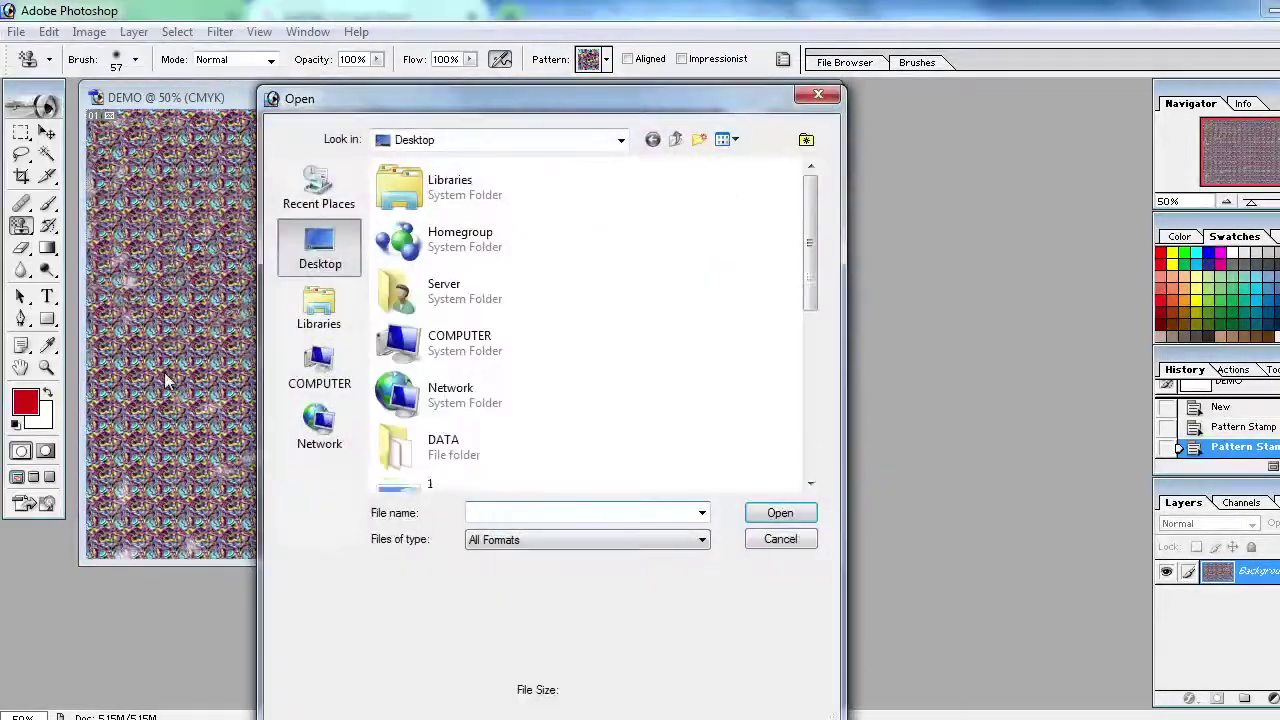
{"action": "left_click", "coordinate": [460, 304]}
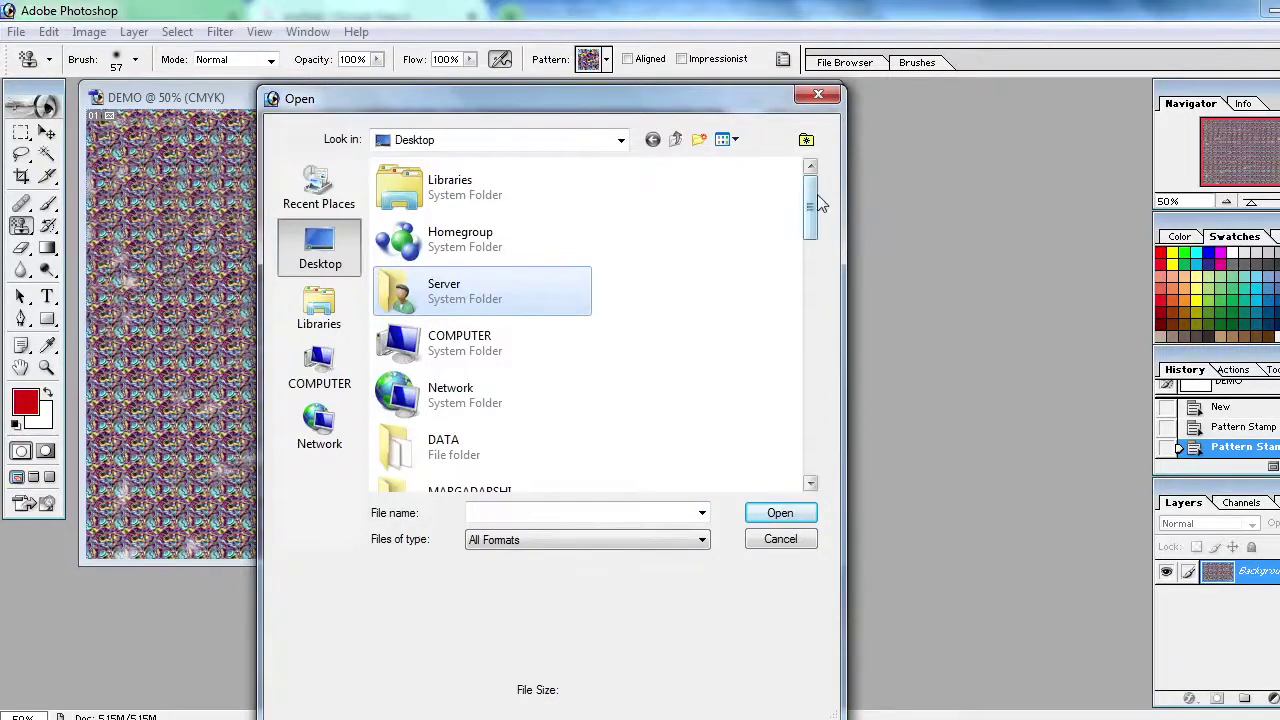
{"action": "left_click_drag", "start_coordinate": [808, 210], "coordinate": [808, 429]}
{"action": "left_click", "coordinate": [490, 357]}
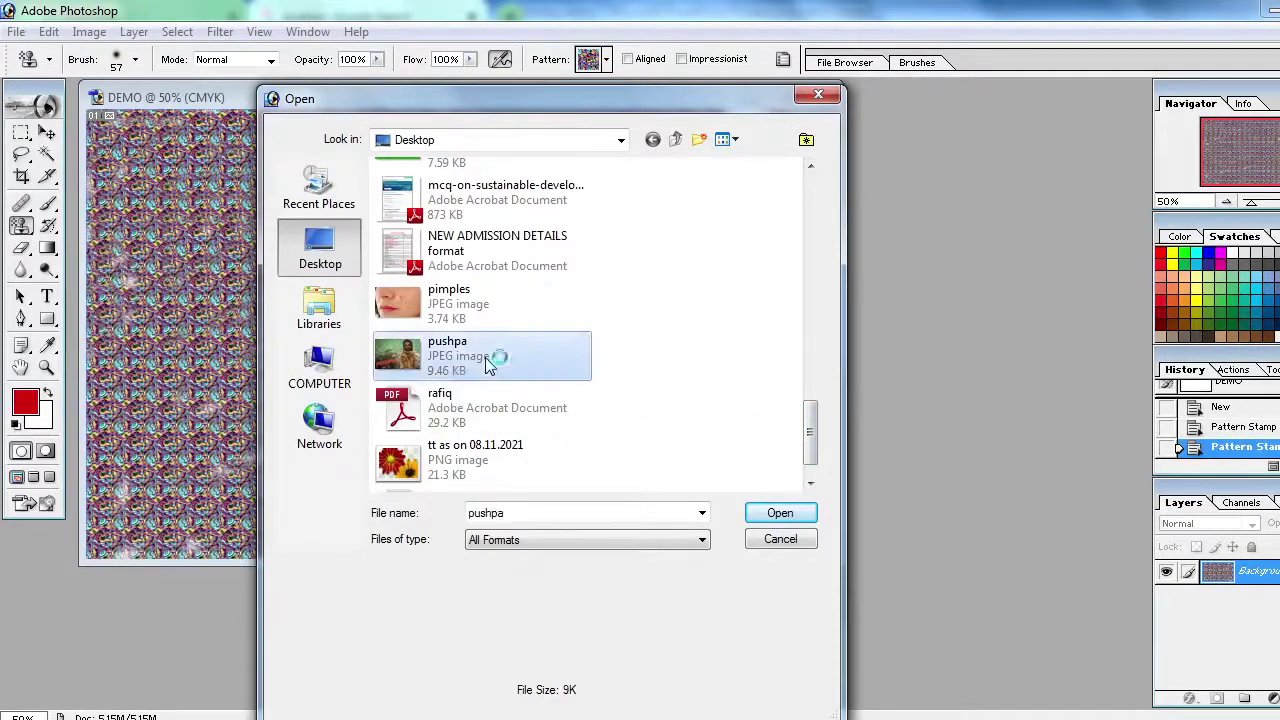
{"action": "left_click", "coordinate": [768, 513]}
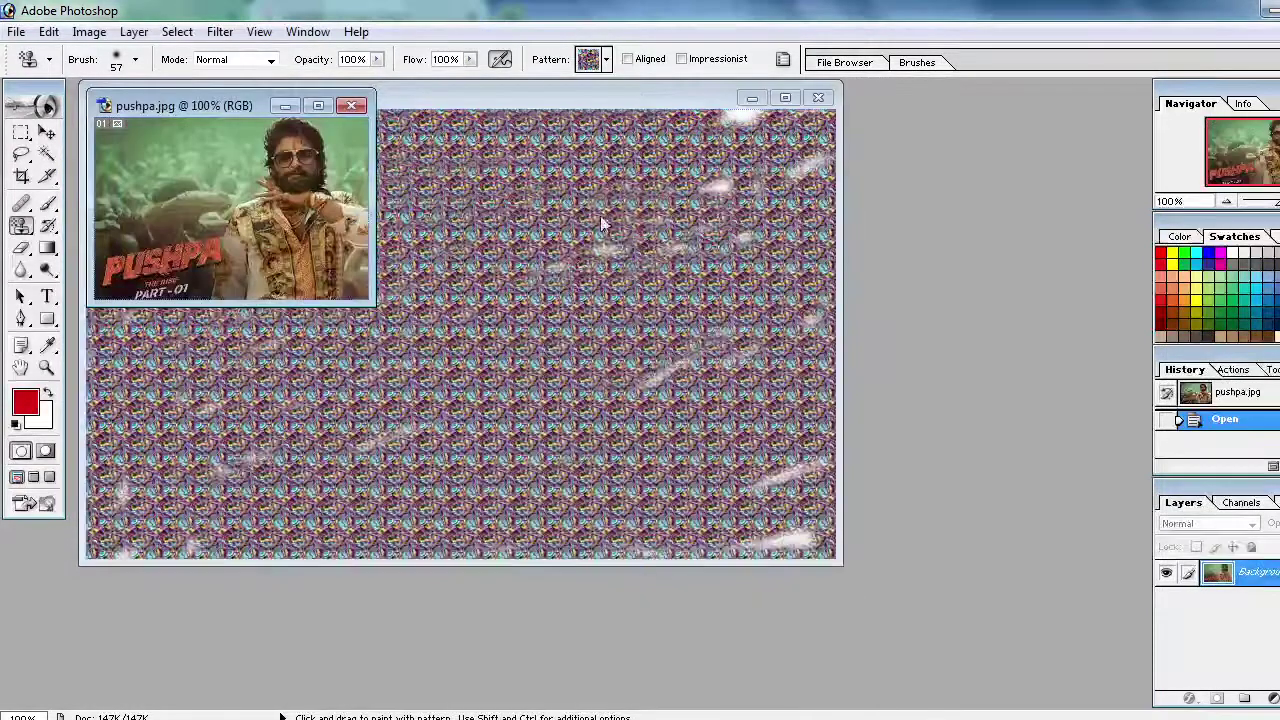
Step: Close the DEMO document without saving its changes and maximize the pushpa.jpg window
{"action": "left_click", "coordinate": [818, 97]}
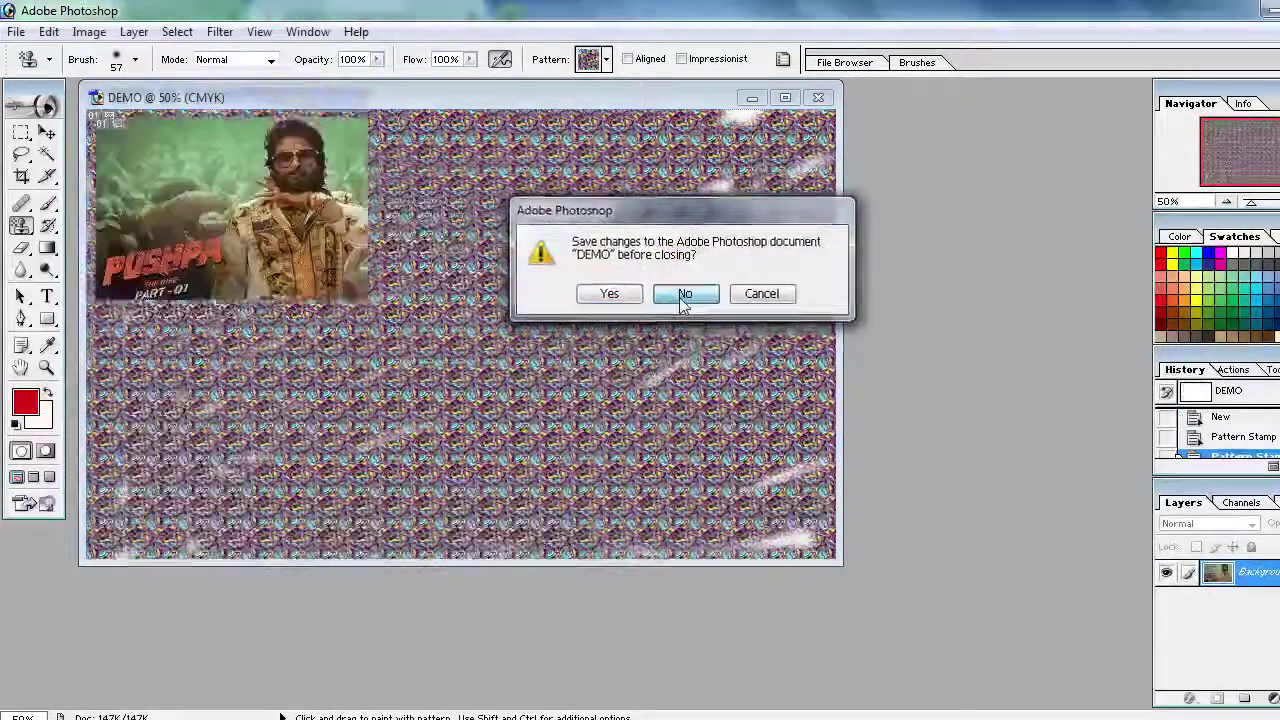
{"action": "left_click", "coordinate": [686, 292]}
{"action": "left_click", "coordinate": [321, 104]}
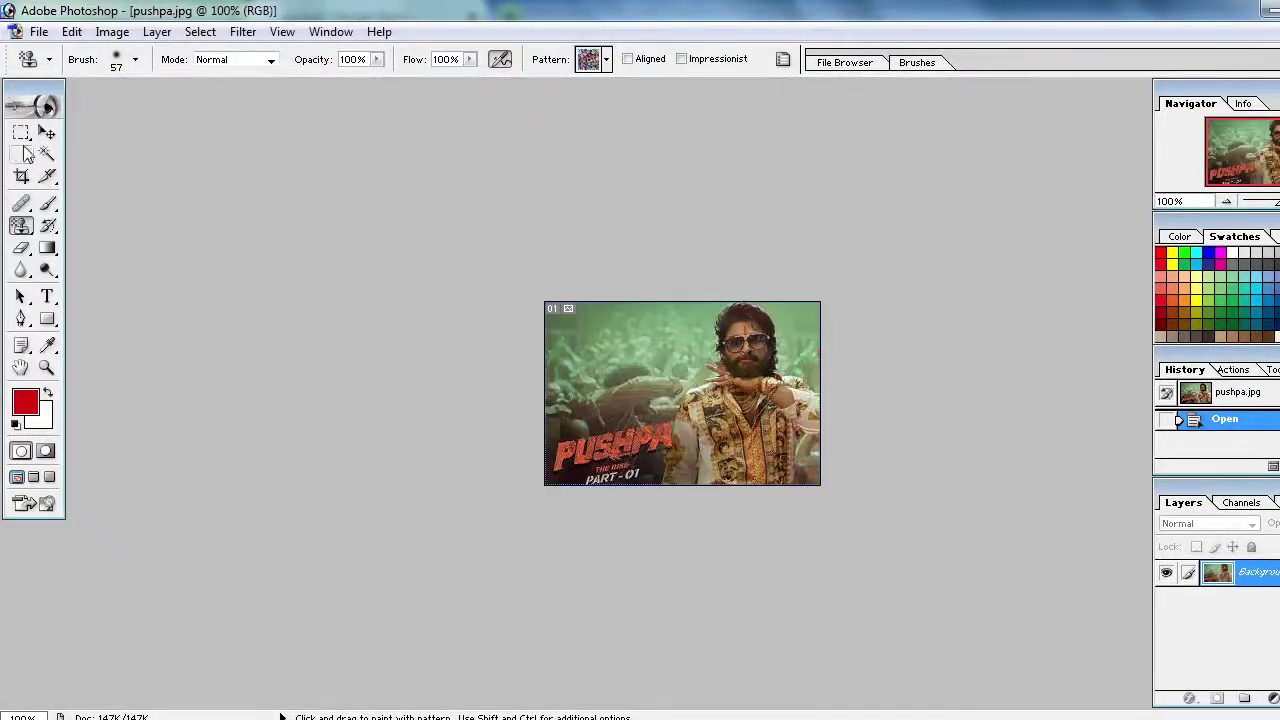
Step: Select the whole pushpa.jpg image with the Rectangular Marquee tool and define it as a pattern named pushpa.jpg
{"action": "left_click_drag", "start_coordinate": [22, 136], "coordinate": [80, 134]}
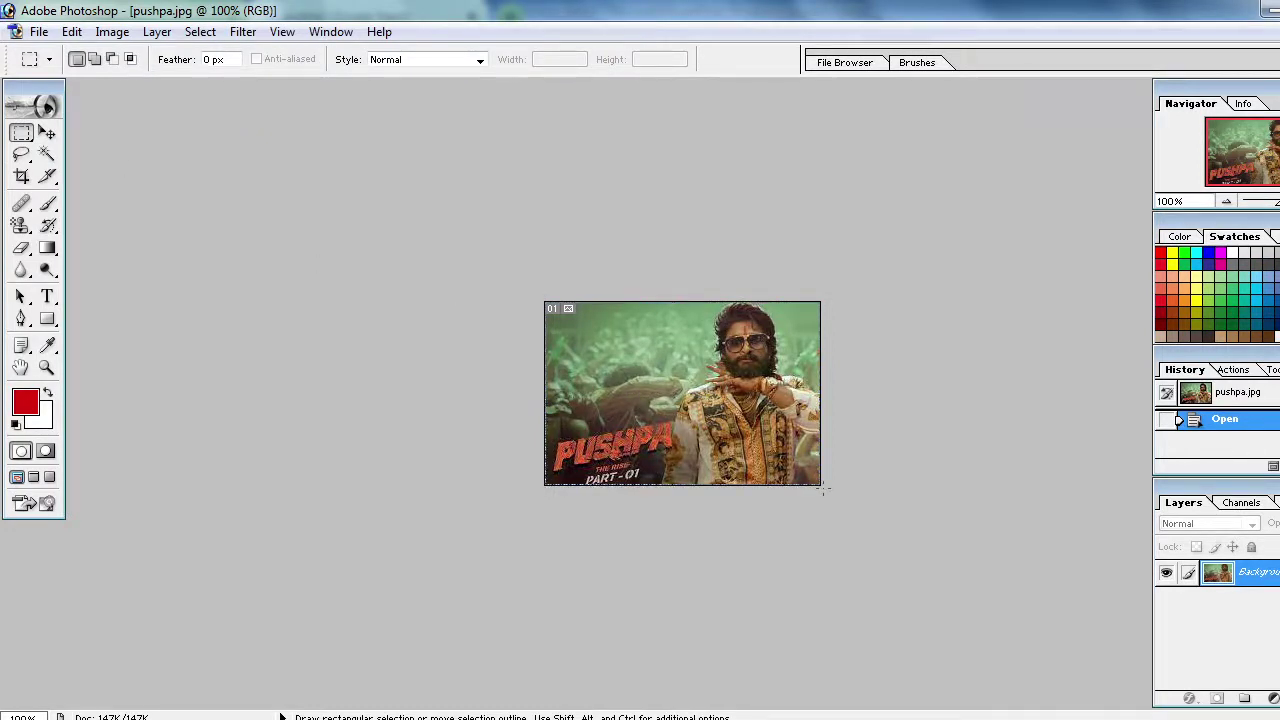
{"action": "left_click_drag", "start_coordinate": [822, 488], "coordinate": [821, 486]}
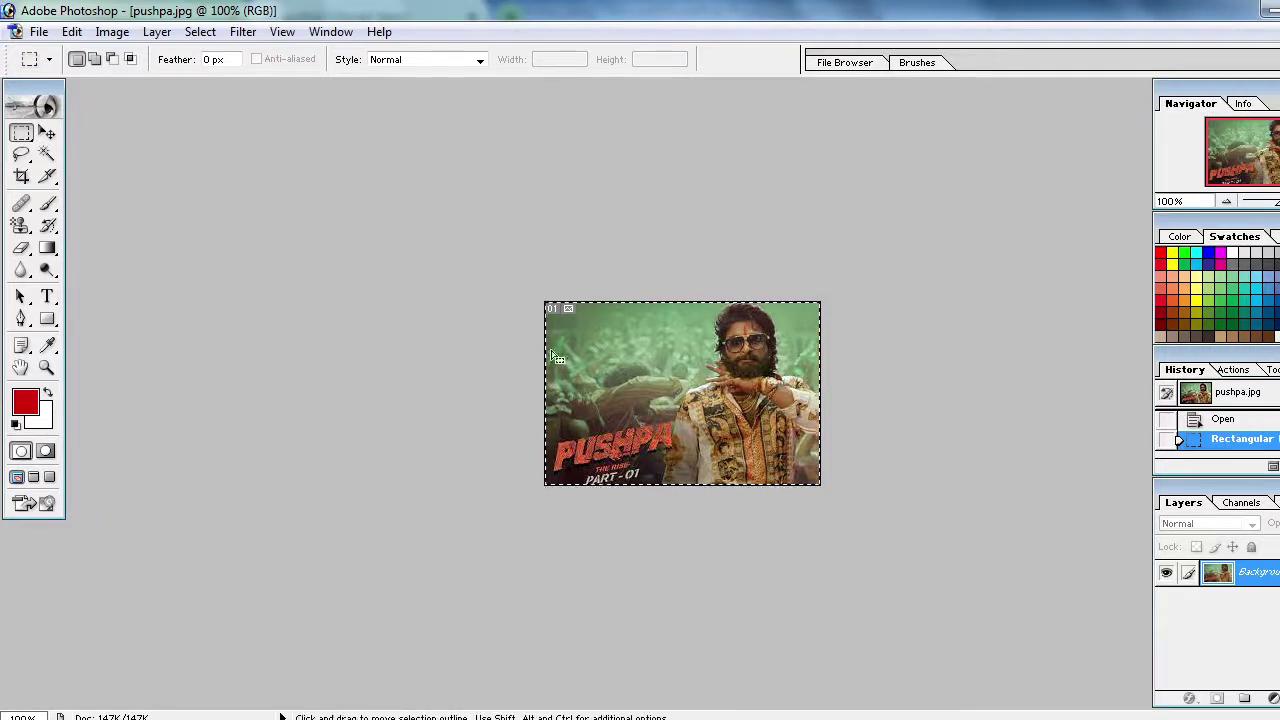
{"action": "left_click", "coordinate": [72, 33]}
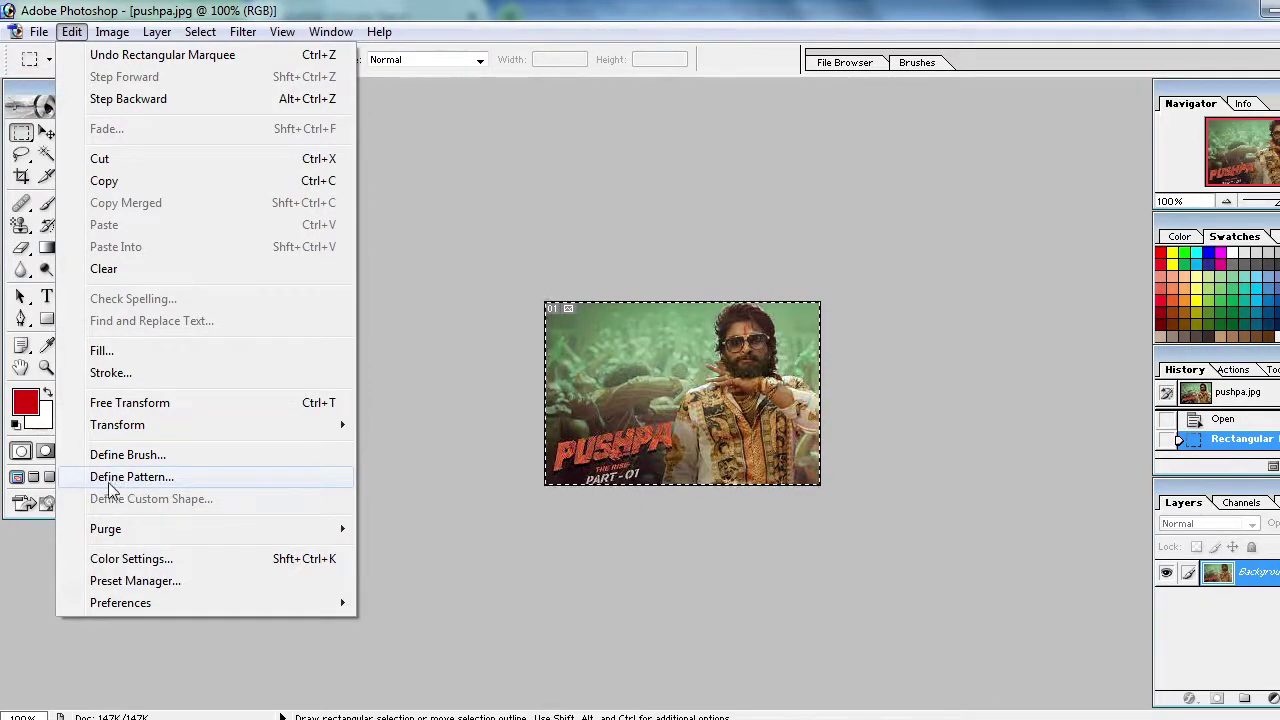
{"action": "left_click", "coordinate": [116, 478]}
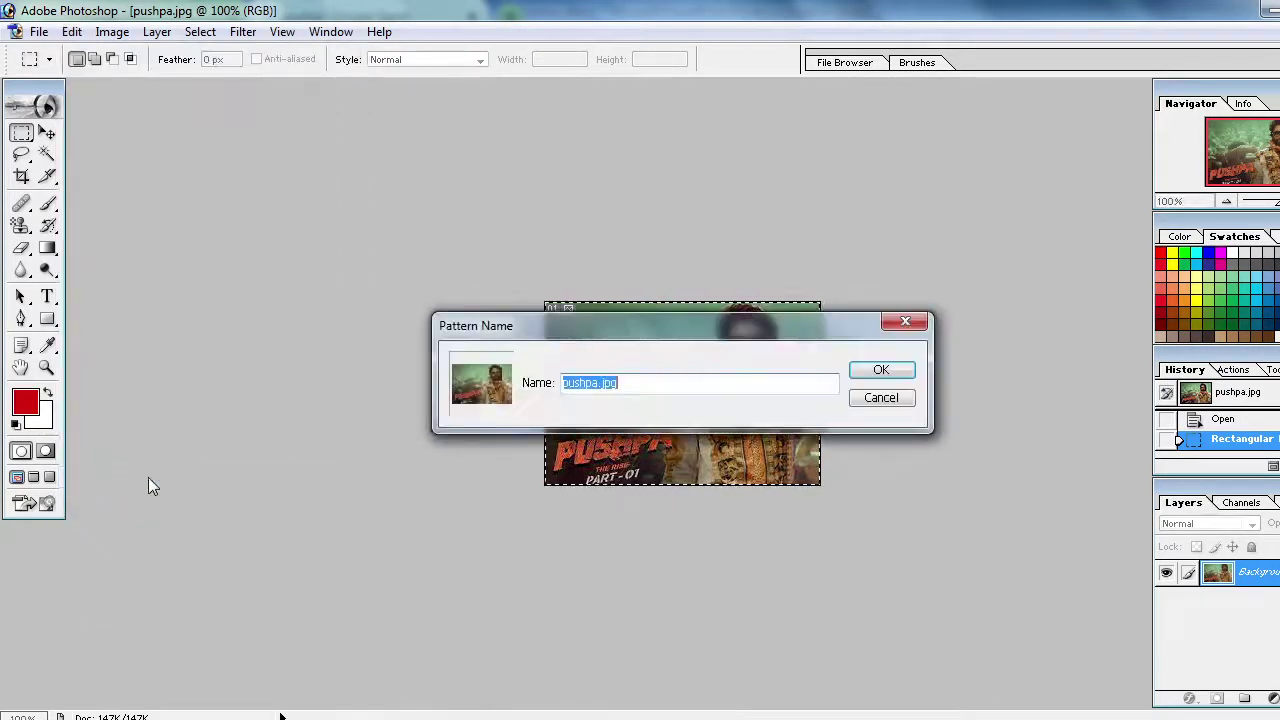
{"action": "left_click", "coordinate": [594, 382]}
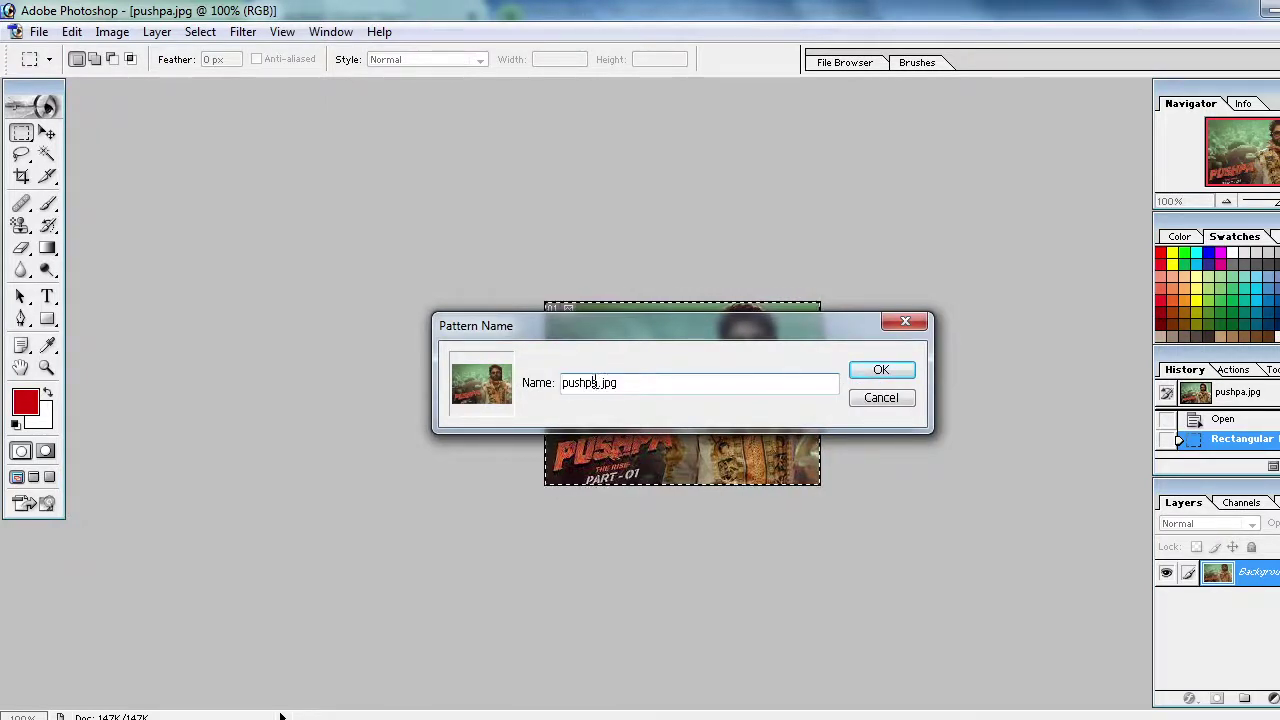
{"action": "left_click", "coordinate": [866, 372]}
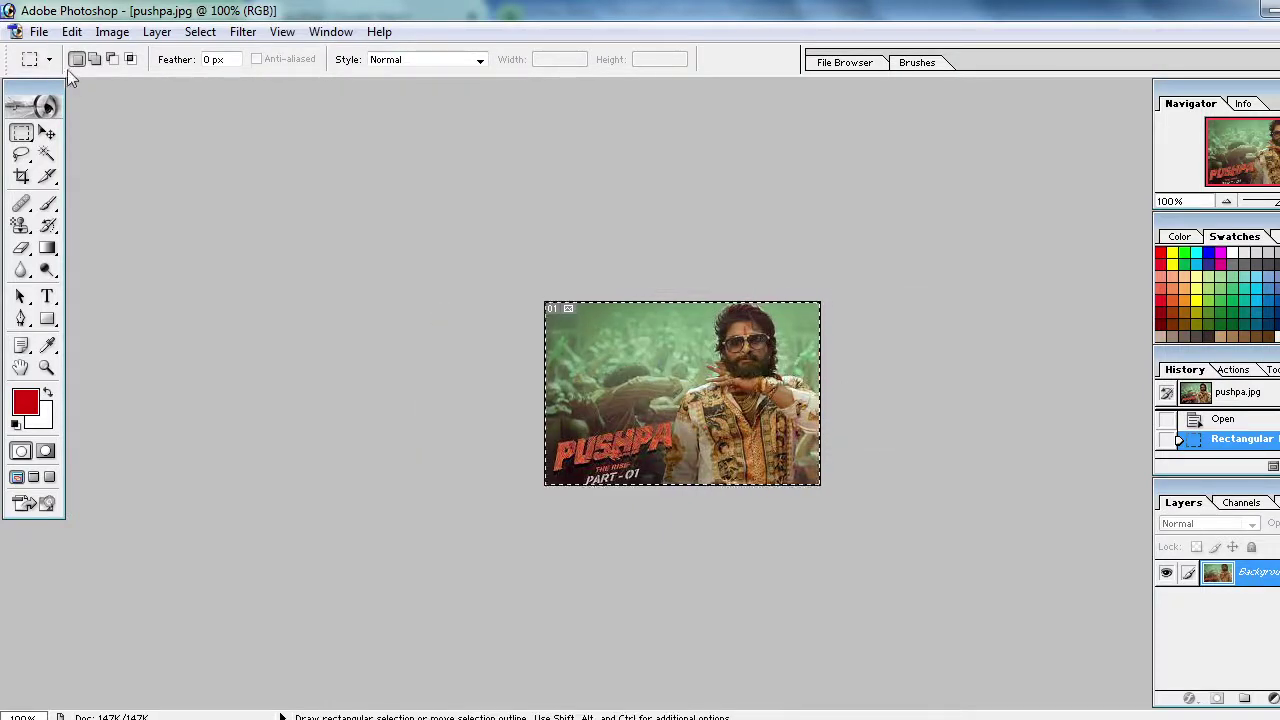
Step: Create a new white 1500 × 900 pixel CMYK document at 72 pixels/inch and maximize its window
{"action": "left_click", "coordinate": [40, 32]}
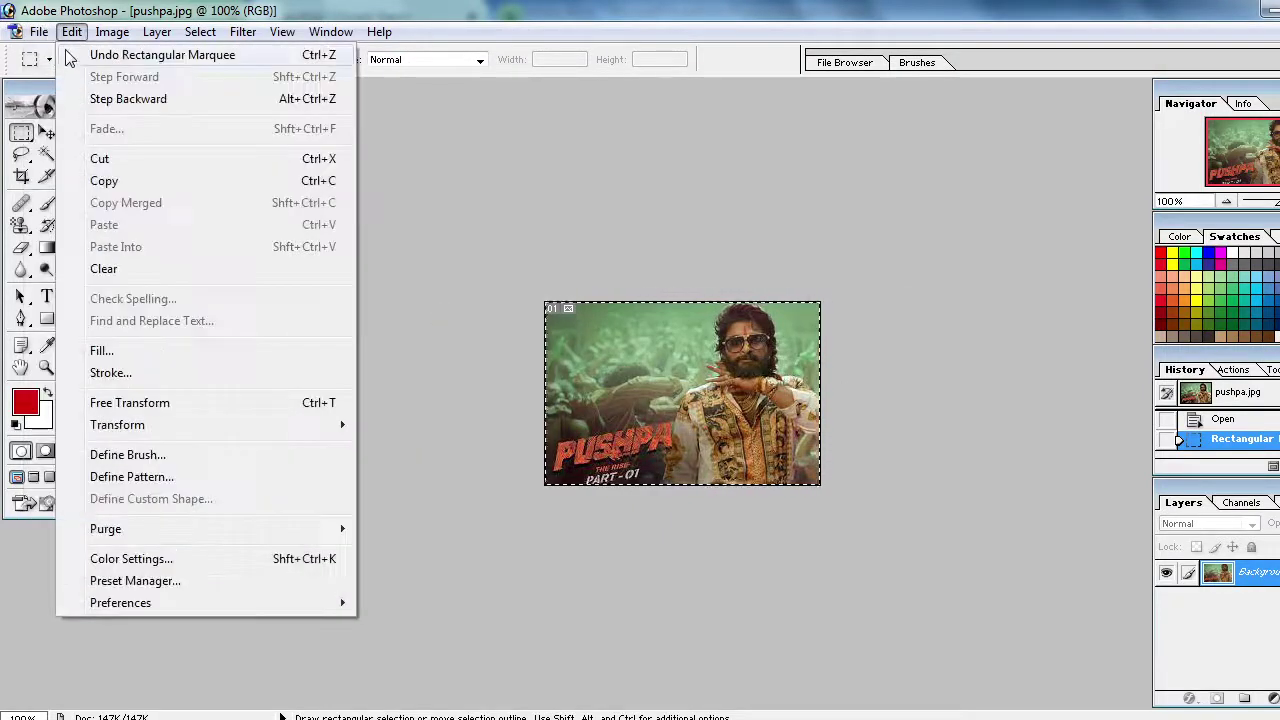
{"action": "left_click", "coordinate": [68, 55]}
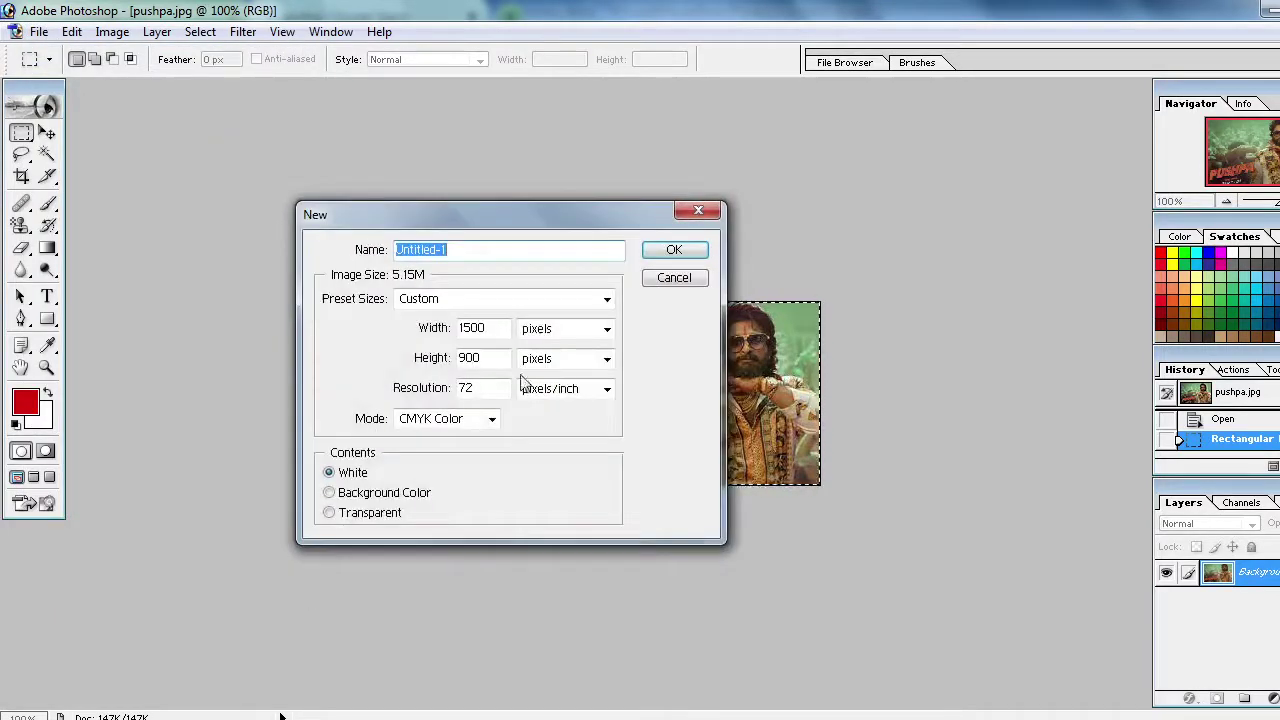
{"action": "left_click", "coordinate": [674, 250]}
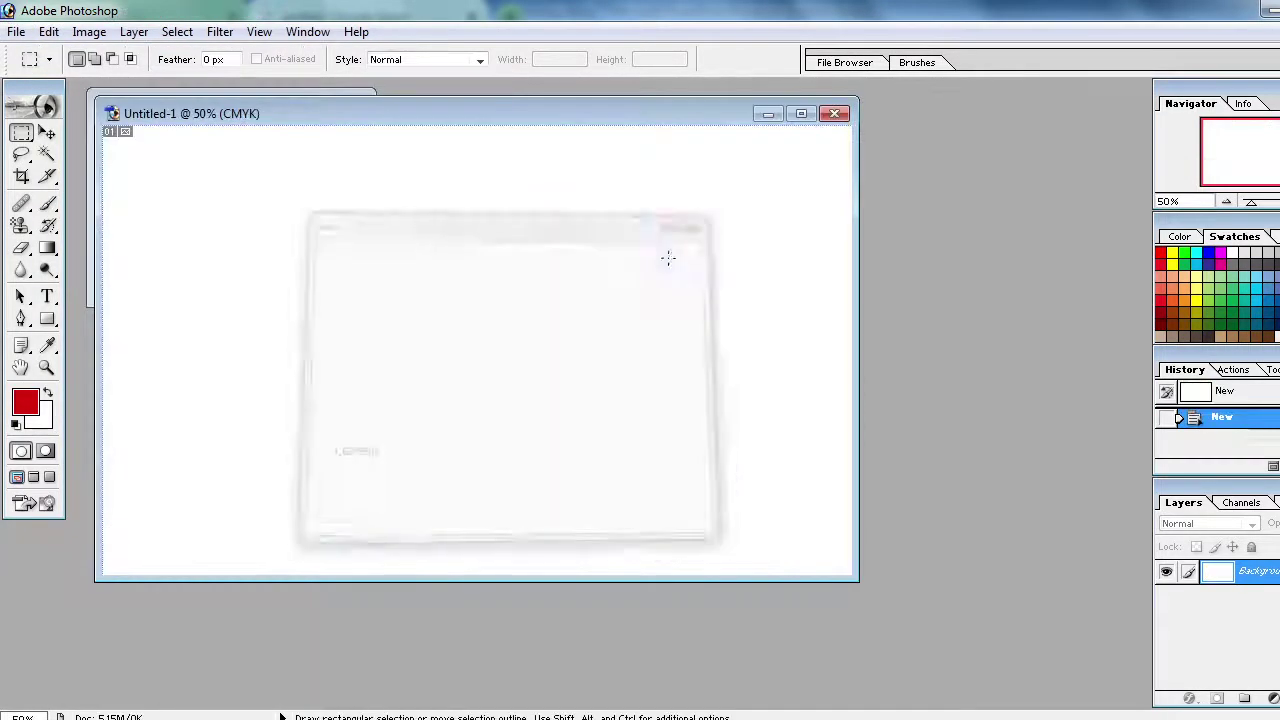
{"action": "left_click", "coordinate": [800, 115]}
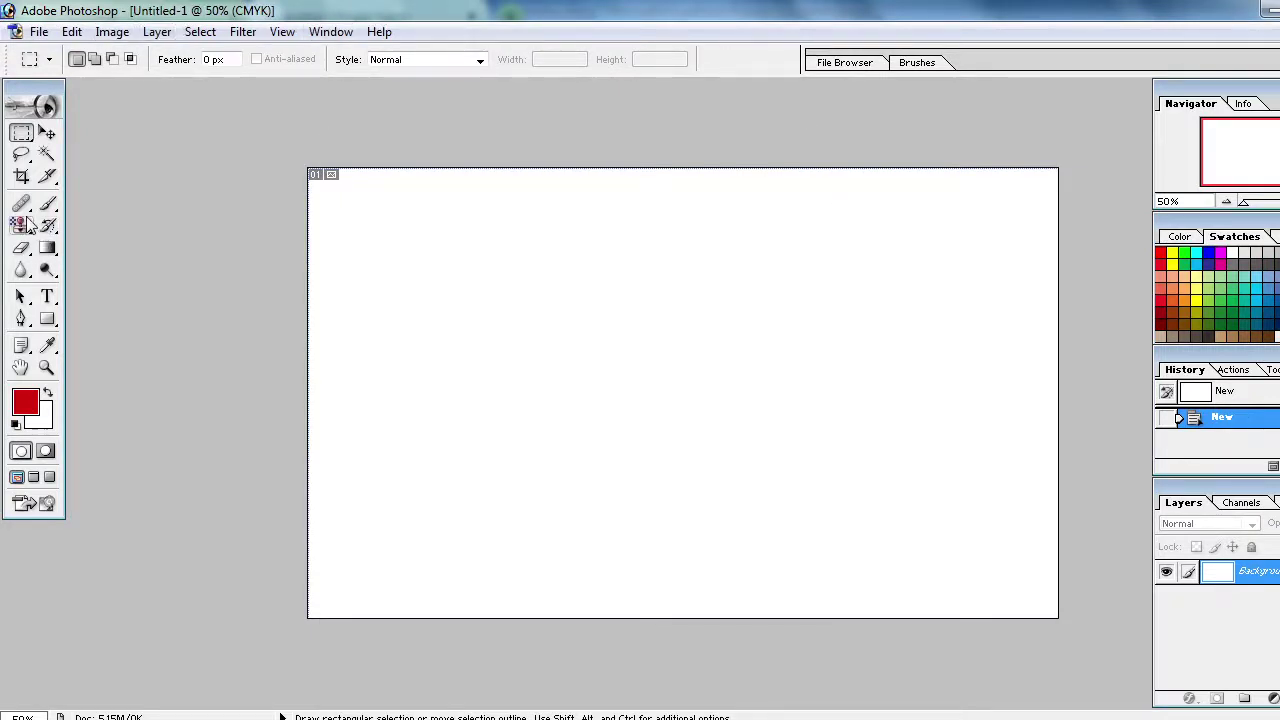
Step: Paint the new pushpa pattern across the blank canvas using the Pattern Stamp tool with the 57-pixel brush
{"action": "left_click_drag", "start_coordinate": [21, 226], "coordinate": [99, 251]}
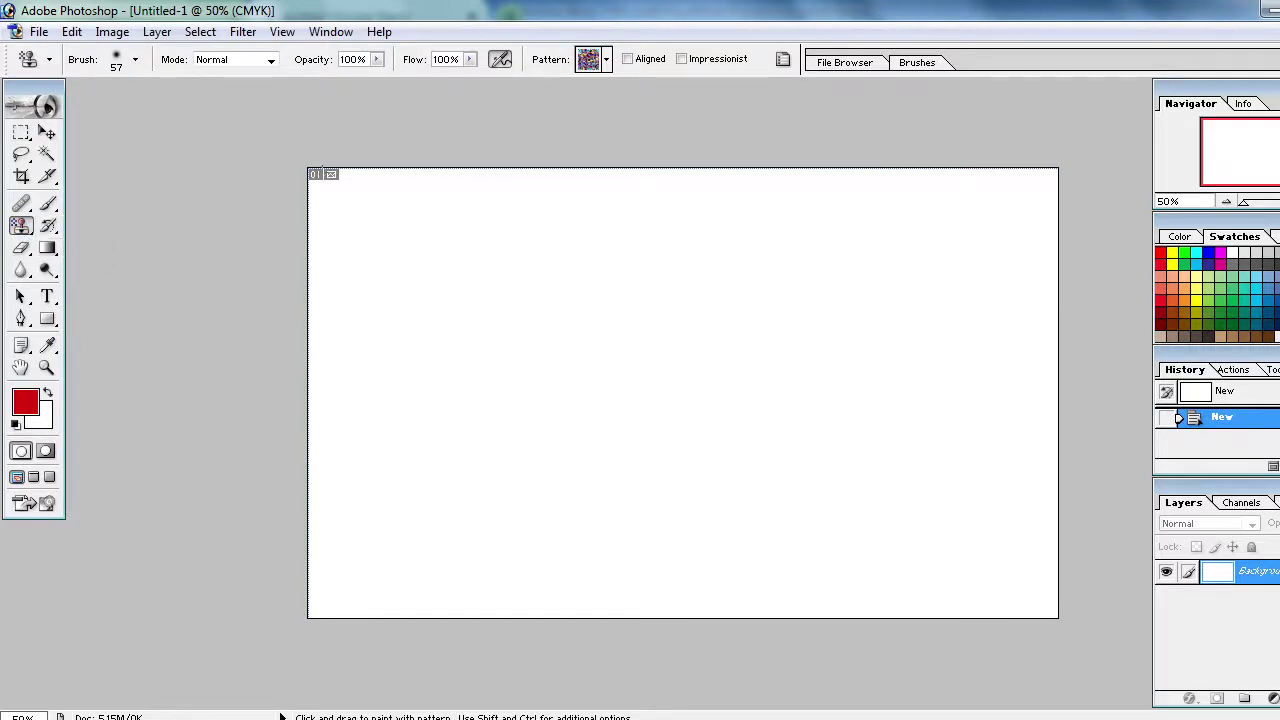
{"action": "left_click", "coordinate": [605, 62]}
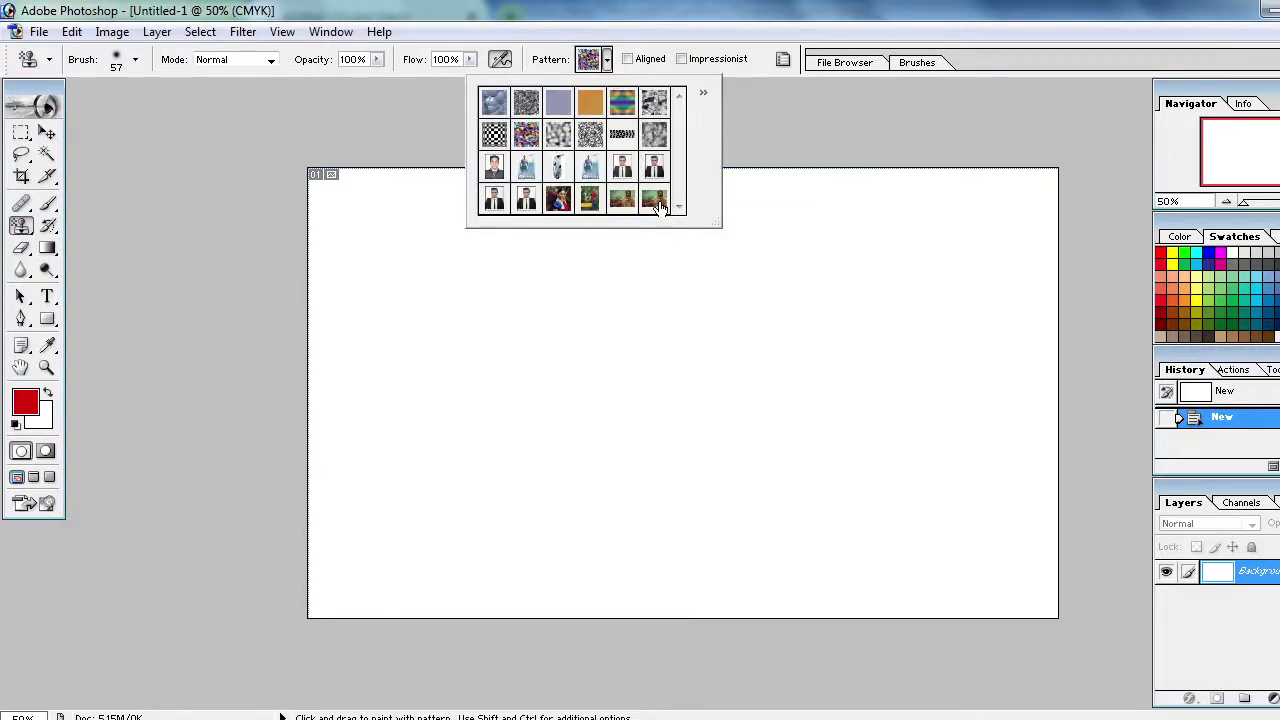
{"action": "left_click", "coordinate": [655, 201]}
{"action": "mouse_move", "coordinate": [336, 204]}
{"action": "left_mouse_down"}
{"action": "mouse_move", "coordinate": [329, 192]}
{"action": "mouse_move", "coordinate": [857, 262]}
{"action": "mouse_move", "coordinate": [945, 237]}
{"action": "mouse_move", "coordinate": [826, 178]}
{"action": "mouse_move", "coordinate": [300, 270]}
{"action": "mouse_move", "coordinate": [592, 494]}
{"action": "mouse_move", "coordinate": [312, 532]}
{"action": "left_mouse_up"}
{"action": "mouse_move", "coordinate": [805, 410]}
{"action": "left_mouse_down"}
{"action": "mouse_move", "coordinate": [855, 265]}
{"action": "mouse_move", "coordinate": [1012, 184]}
{"action": "mouse_move", "coordinate": [600, 325]}
{"action": "mouse_move", "coordinate": [935, 203]}
{"action": "mouse_move", "coordinate": [492, 284]}
{"action": "mouse_move", "coordinate": [452, 205]}
{"action": "mouse_move", "coordinate": [308, 208]}
{"action": "mouse_move", "coordinate": [552, 174]}
{"action": "mouse_move", "coordinate": [925, 435]}
{"action": "mouse_move", "coordinate": [850, 305]}
{"action": "mouse_move", "coordinate": [260, 337]}
{"action": "mouse_move", "coordinate": [300, 455]}
{"action": "left_mouse_up"}
{"action": "mouse_move", "coordinate": [650, 450]}
{"action": "left_mouse_down"}
{"action": "mouse_move", "coordinate": [360, 480]}
{"action": "mouse_move", "coordinate": [560, 550]}
{"action": "mouse_move", "coordinate": [330, 600]}
{"action": "mouse_move", "coordinate": [900, 550]}
{"action": "mouse_move", "coordinate": [1000, 590]}
{"action": "mouse_move", "coordinate": [1040, 570]}
{"action": "mouse_move", "coordinate": [980, 420]}
{"action": "mouse_move", "coordinate": [950, 500]}
{"action": "mouse_move", "coordinate": [1030, 450]}
{"action": "mouse_move", "coordinate": [870, 510]}
{"action": "mouse_move", "coordinate": [1040, 395]}
{"action": "mouse_move", "coordinate": [990, 315]}
{"action": "mouse_move", "coordinate": [1010, 265]}
{"action": "mouse_move", "coordinate": [1030, 310]}
{"action": "mouse_move", "coordinate": [1040, 250]}
{"action": "mouse_move", "coordinate": [900, 285]}
{"action": "mouse_move", "coordinate": [400, 355]}
{"action": "mouse_move", "coordinate": [600, 450]}
{"action": "mouse_move", "coordinate": [815, 267]}
{"action": "left_mouse_up"}
{"action": "mouse_move", "coordinate": [573, 402]}
{"action": "left_mouse_down"}
{"action": "mouse_move", "coordinate": [600, 450]}
{"action": "mouse_move", "coordinate": [563, 663]}
{"action": "left_mouse_up"}
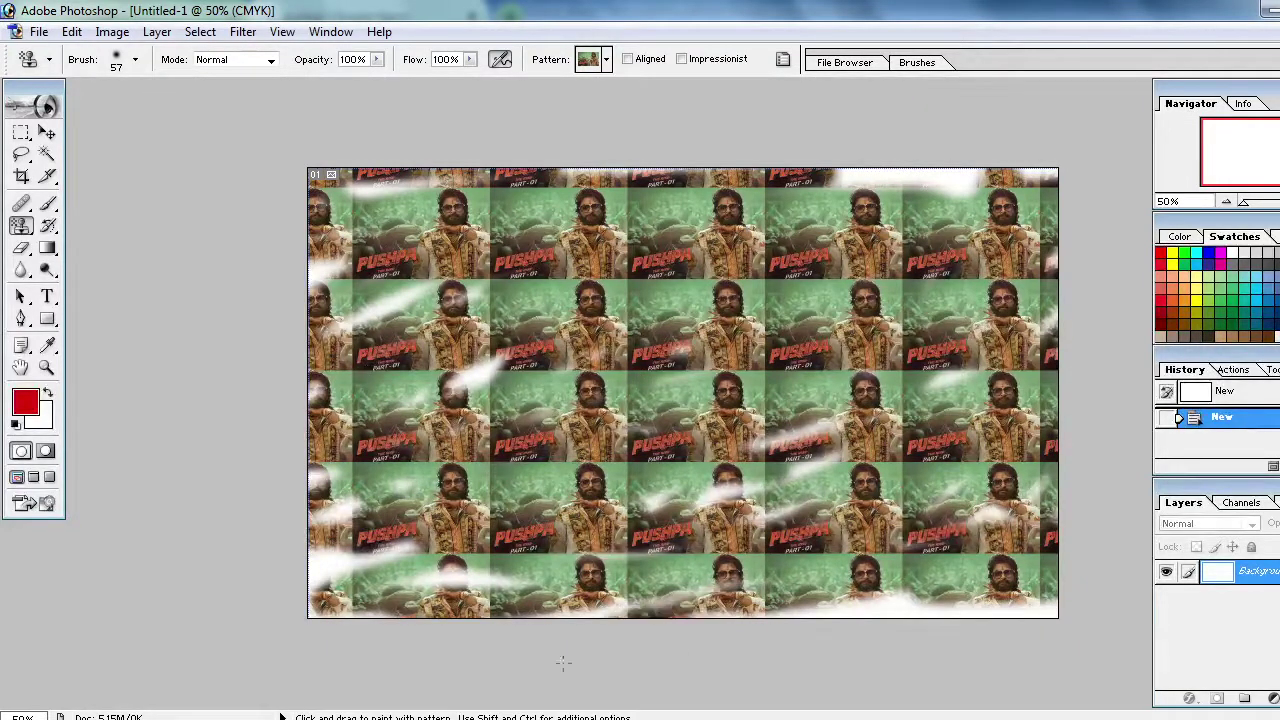
{"action": "mouse_move", "coordinate": [713, 685]}
{"action": "left_mouse_down"}
{"action": "mouse_move", "coordinate": [783, 610]}
{"action": "mouse_move", "coordinate": [1061, 612]}
{"action": "left_mouse_up"}
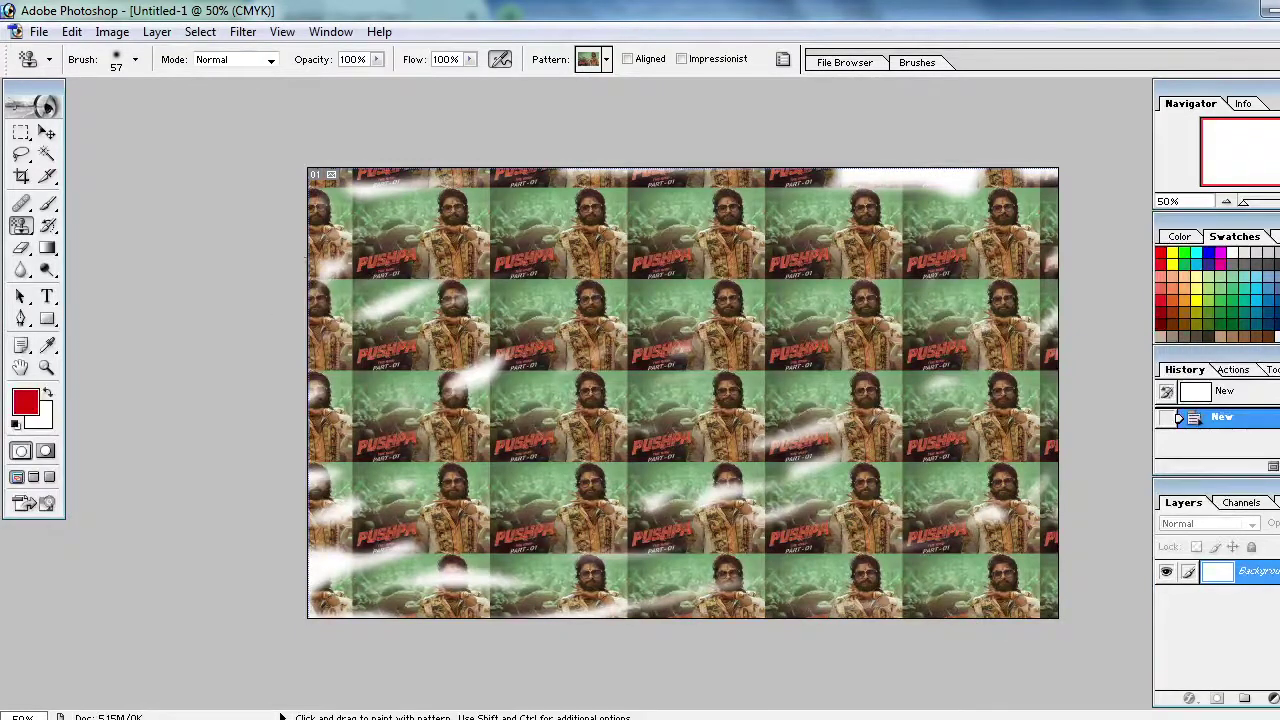
{"action": "left_click_drag", "start_coordinate": [312, 390], "coordinate": [316, 476]}
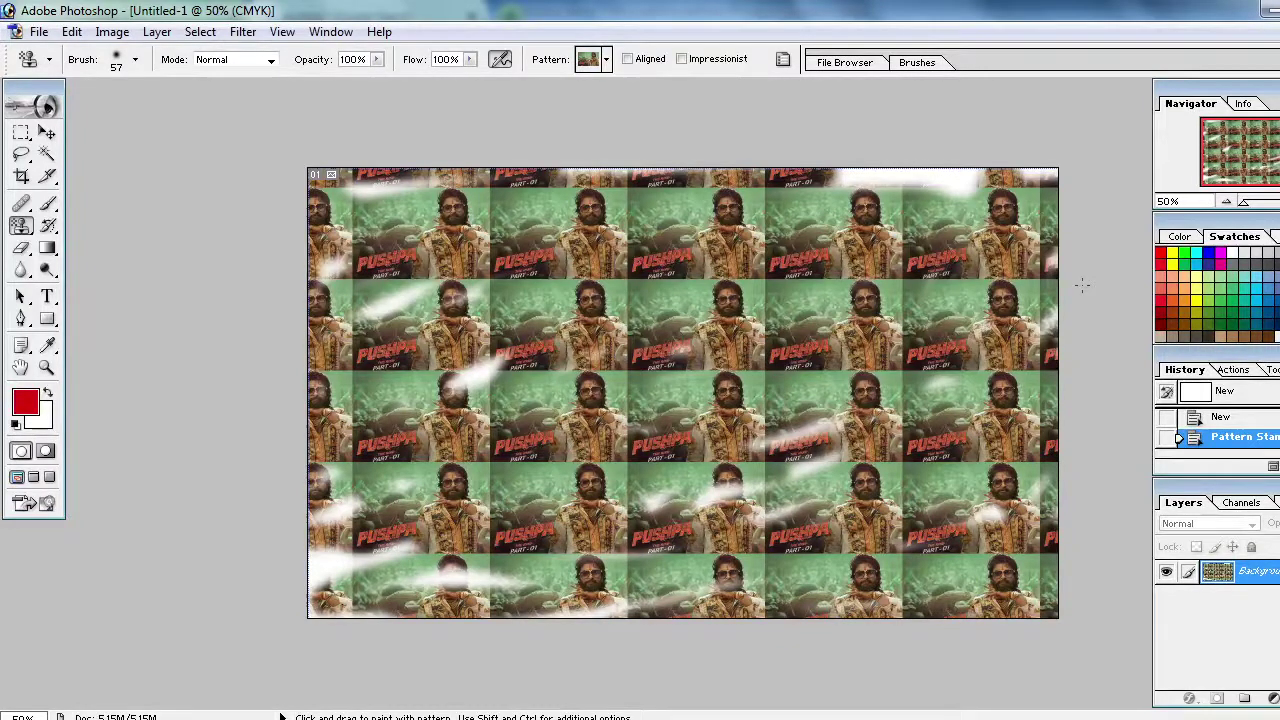
Step: Save the patterned canvas to the Desktop as DEMO in Photoshop format, and return to the photoshop demo presentation in PowerPoint
{"action": "left_click", "coordinate": [37, 33]}
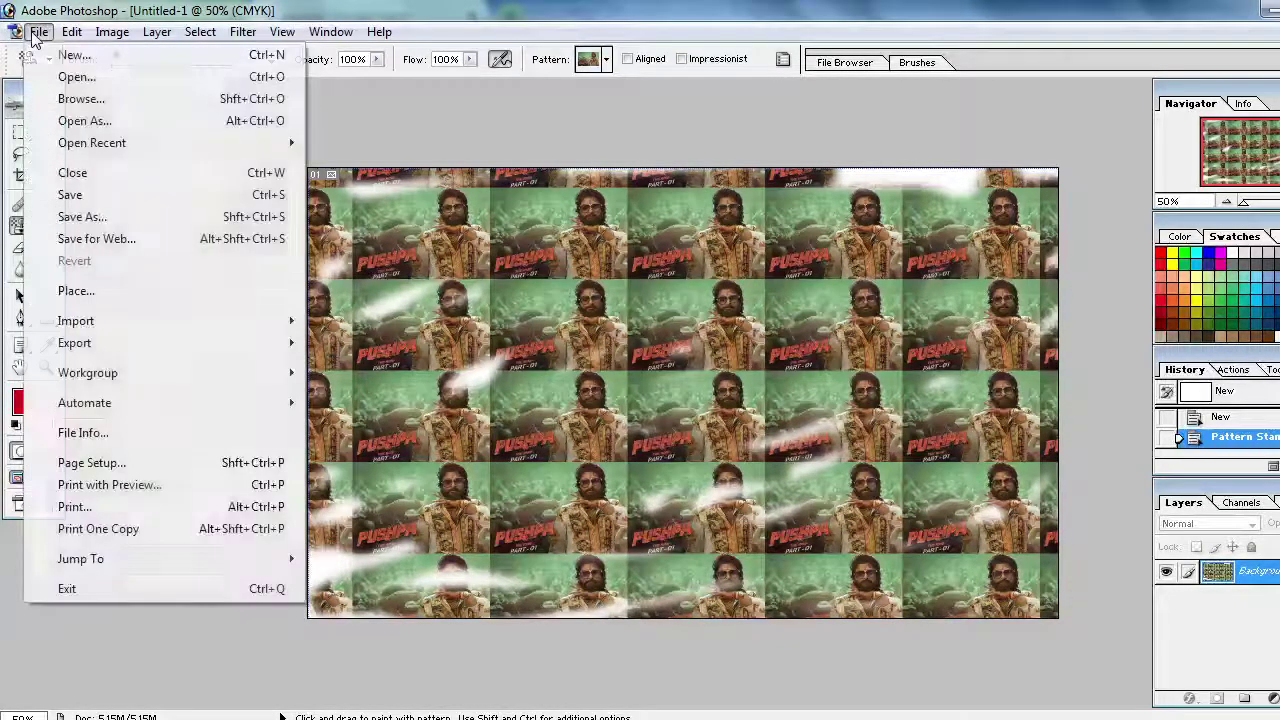
{"action": "left_click", "coordinate": [72, 196]}
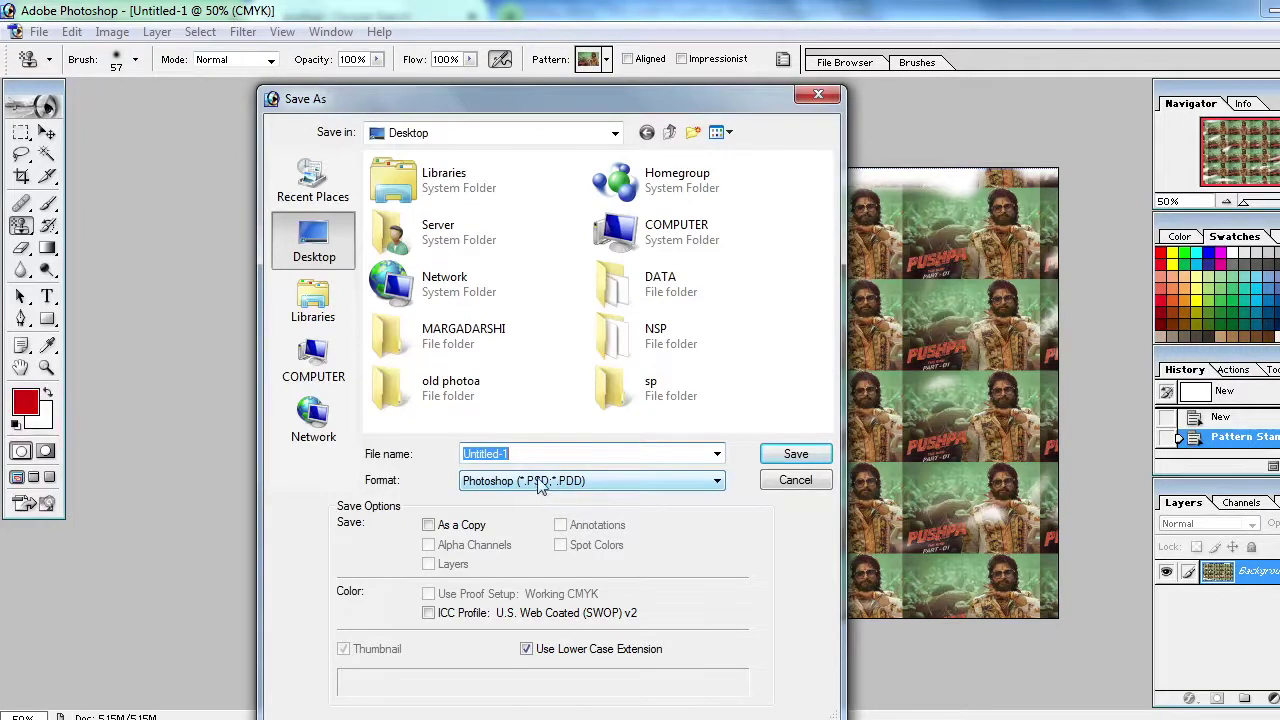
{"action": "type", "text": "DEMO"}
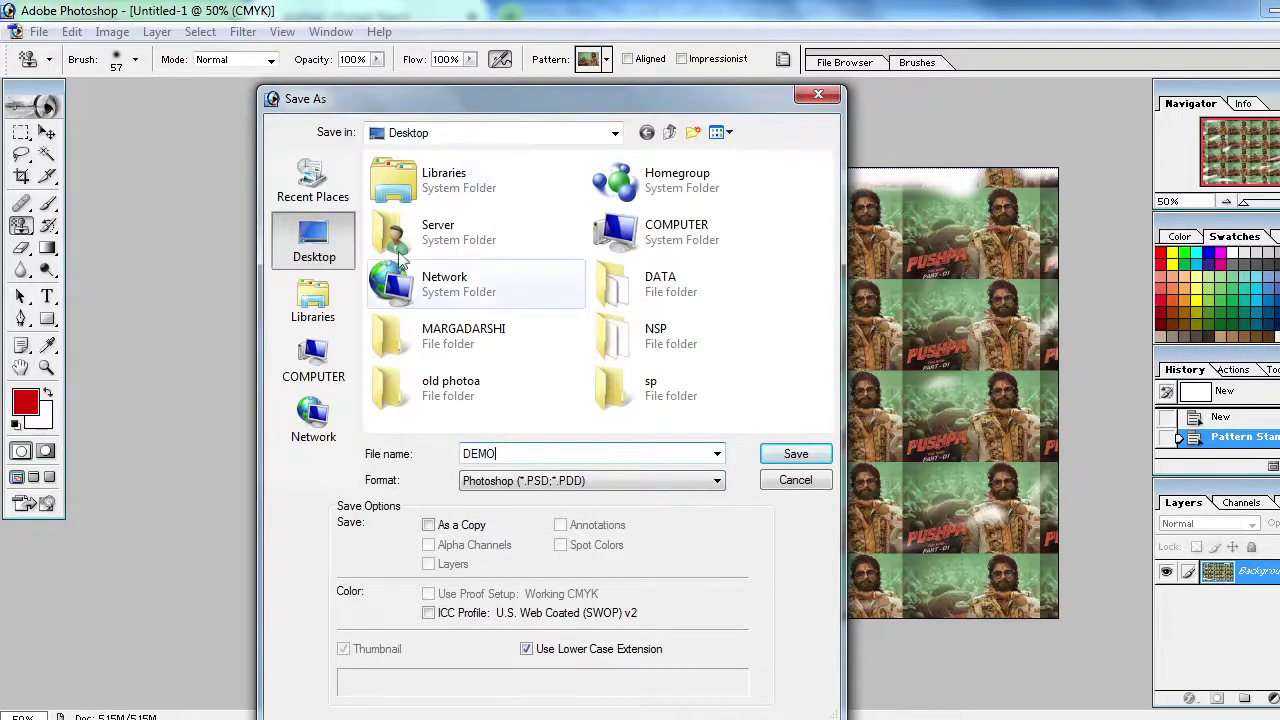
{"action": "left_click", "coordinate": [784, 463]}
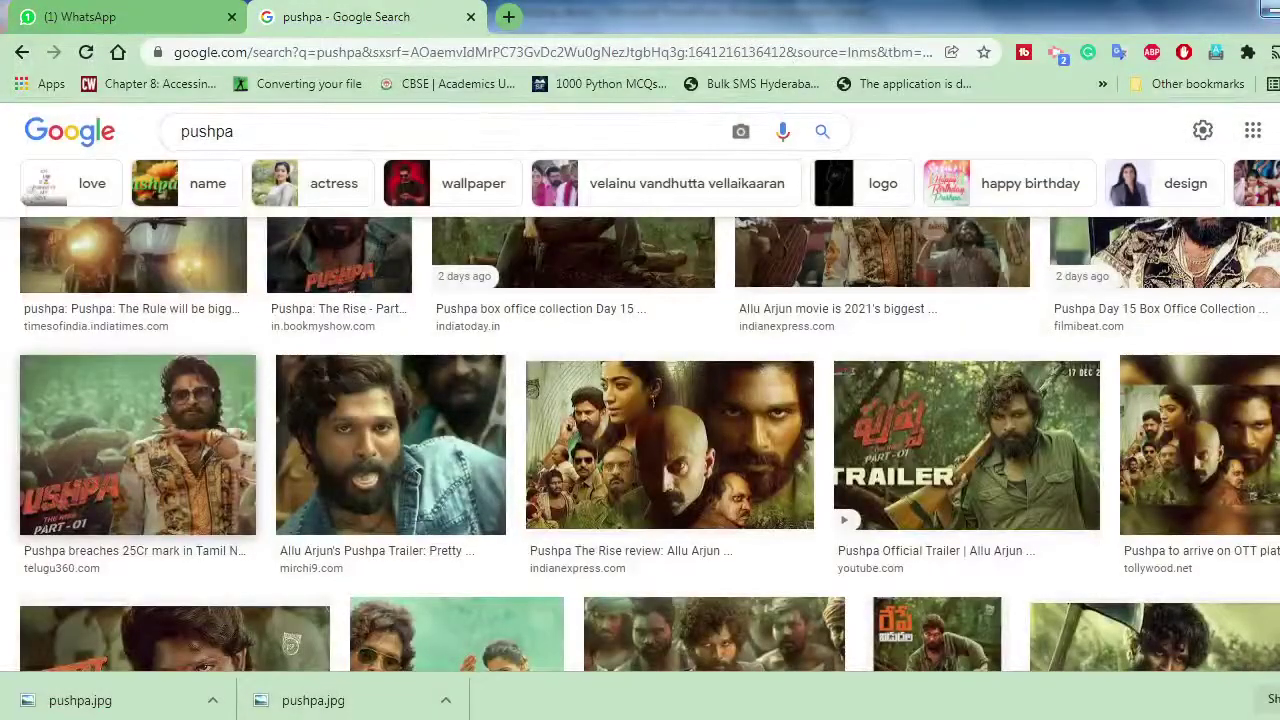
{"action": "left_click", "coordinate": [1272, 10]}
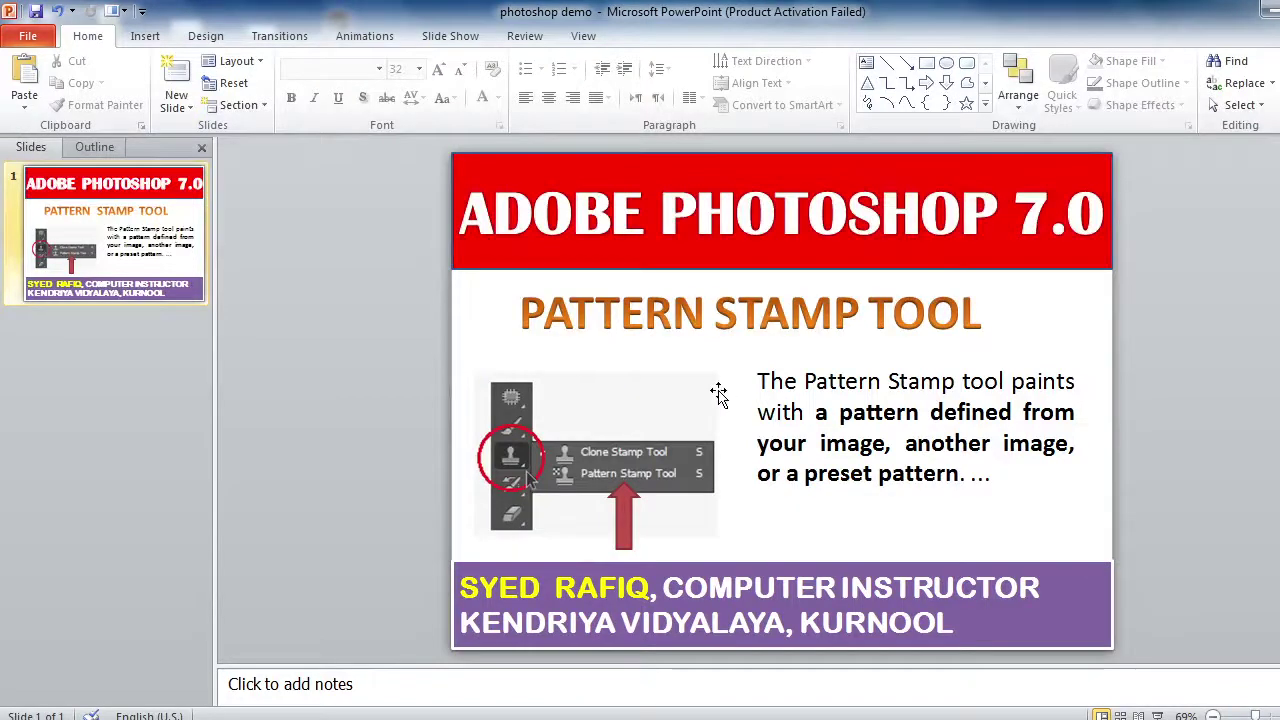